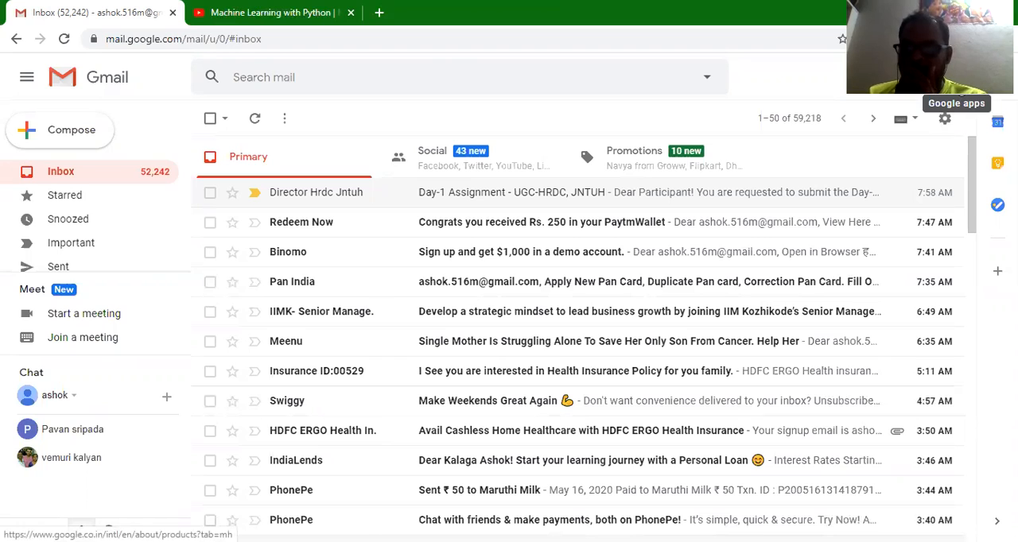
- Switch to Google Drive and create a new blank Google Form
click(954, 77)
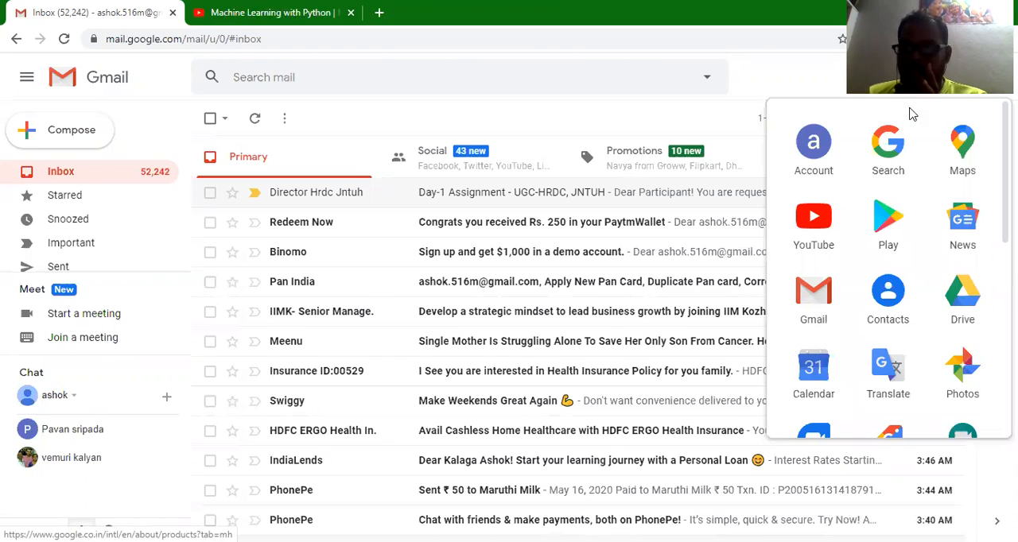
click(959, 300)
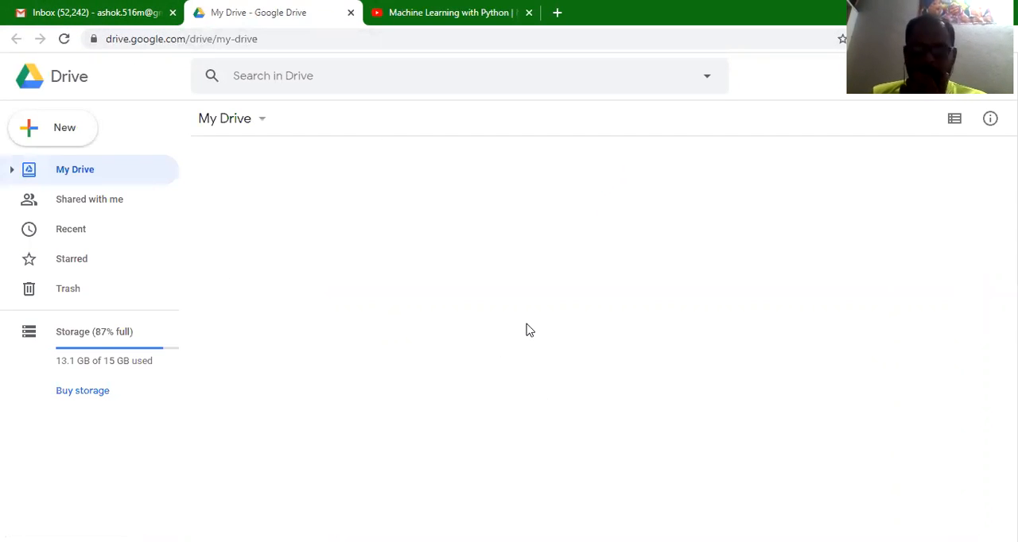
click(47, 127)
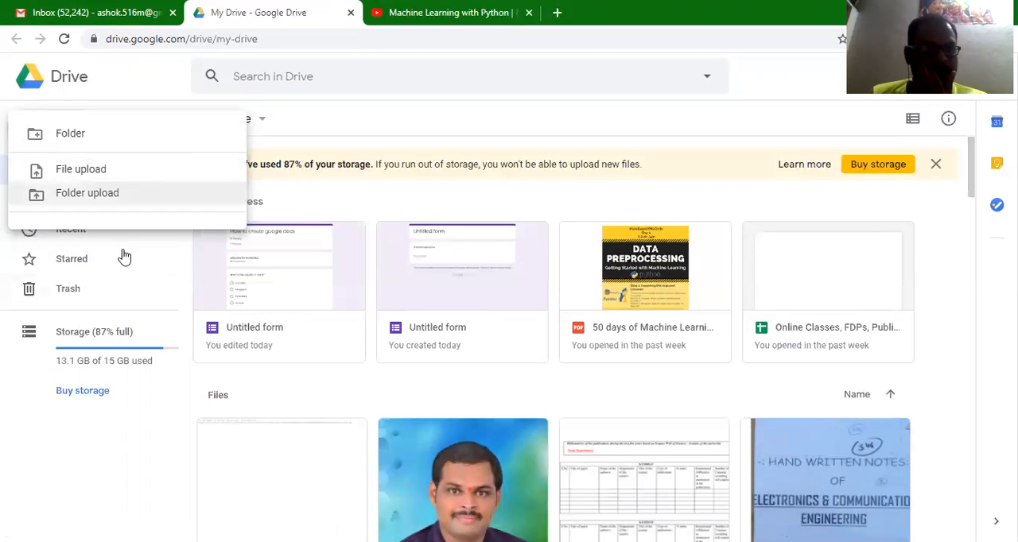
click(377, 119)
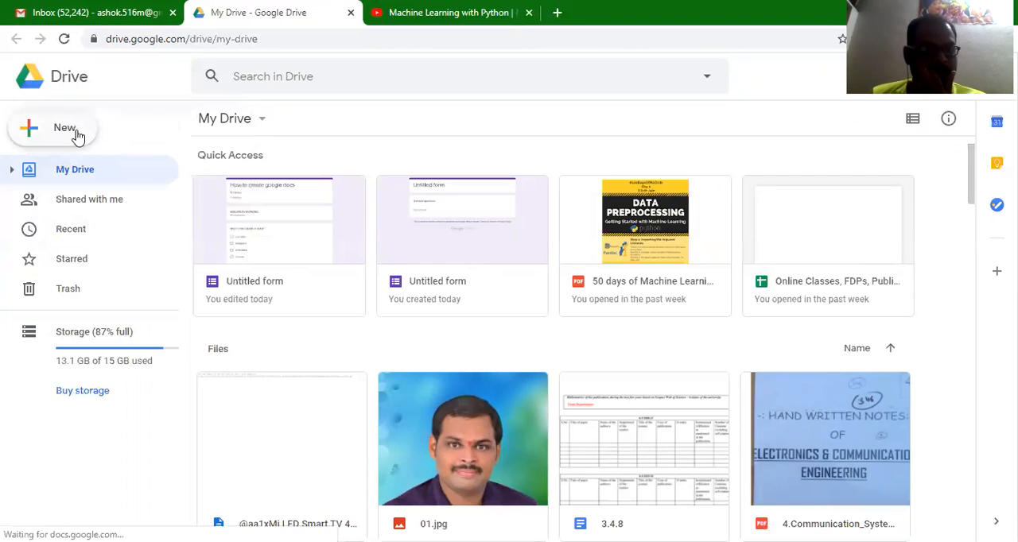
click(74, 133)
mouse_move(114, 300)
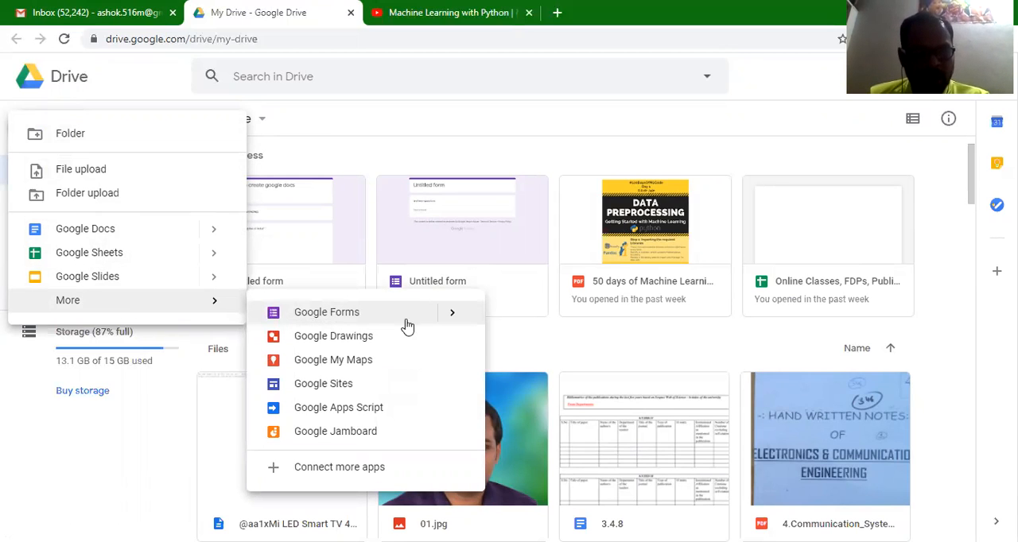
mouse_move(454, 319)
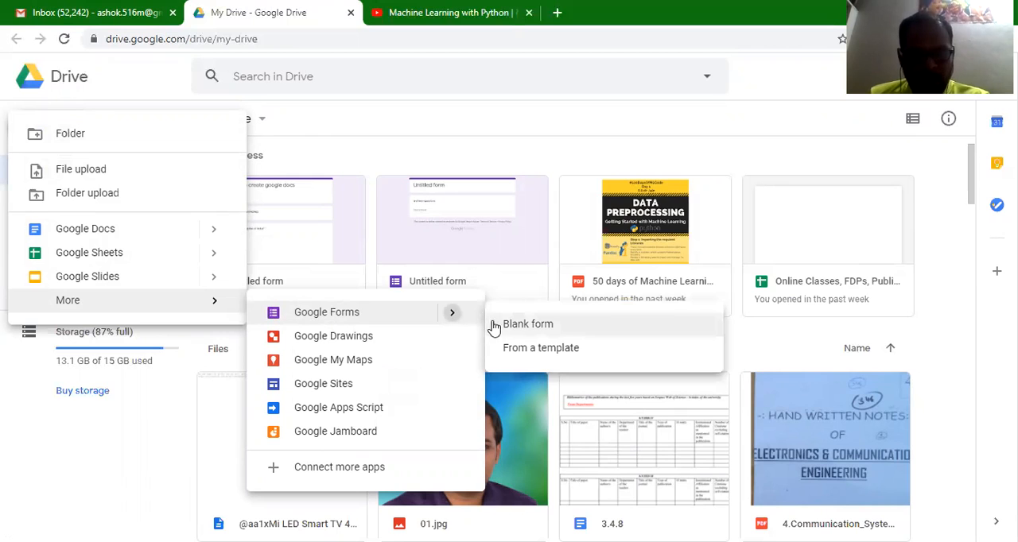
click(519, 330)
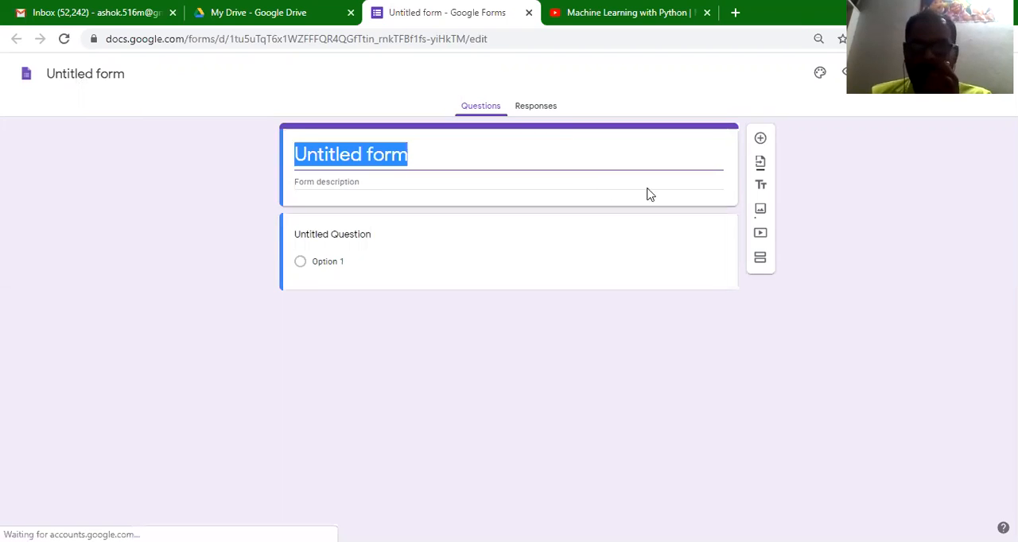
- Title the form "Welcome to quiz" and enter "fill mcqs" as its description
click(426, 157)
key(BackSpace)
key(BackSpace)
key(BackSpace)
key(BackSpace)
key(BackSpace)
key(BackSpace)
key(BackSpace)
key(BackSpace)
key(BackSpace)
key(BackSpace)
key(BackSpace)
key(BackSpace)
key(BackSpace)
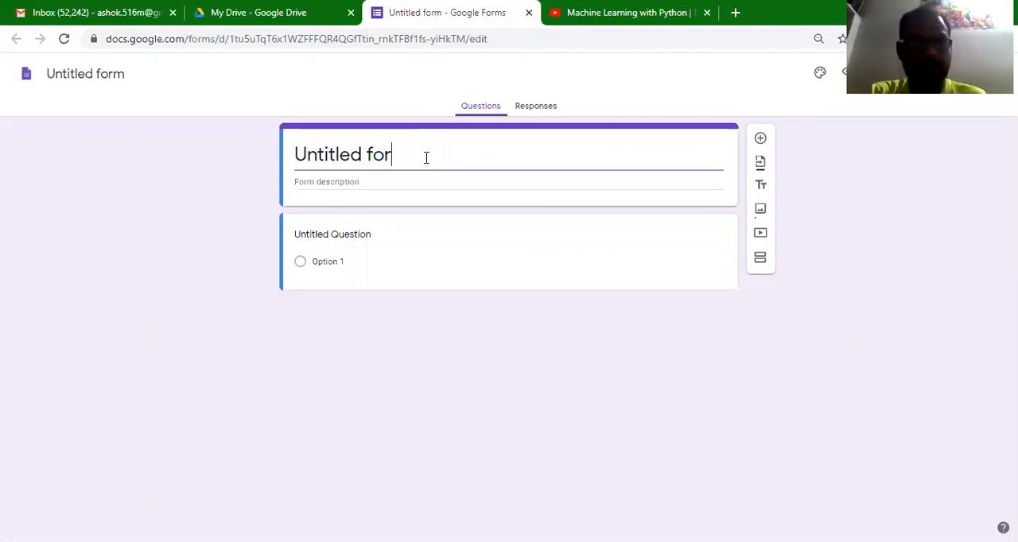
text(WL)
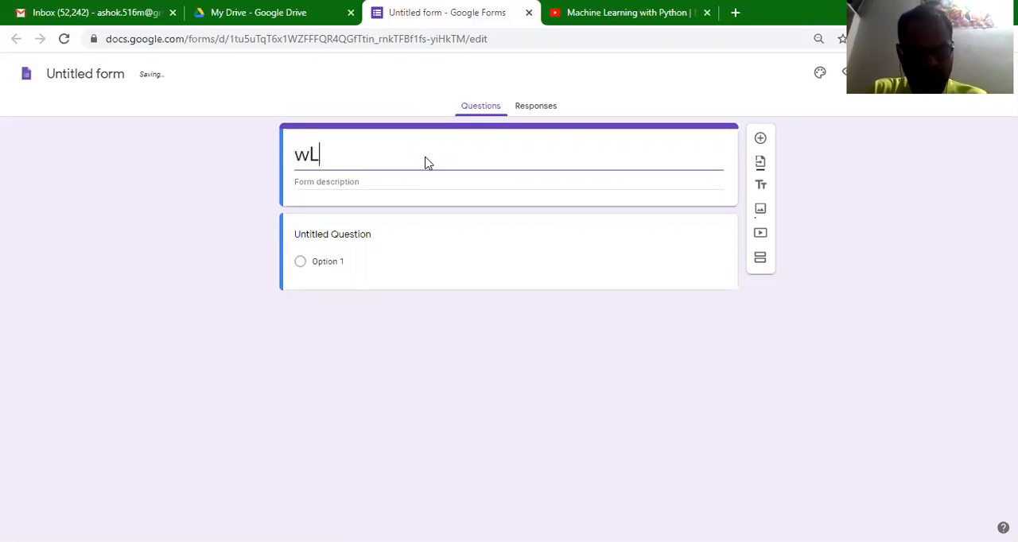
key(BackSpace)
key(BackSpace)
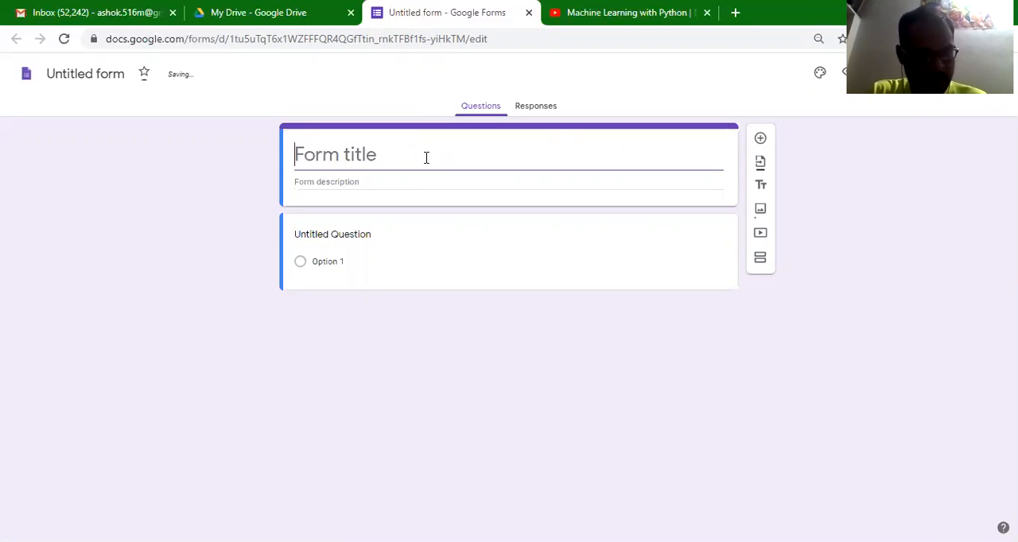
text(Weloc)
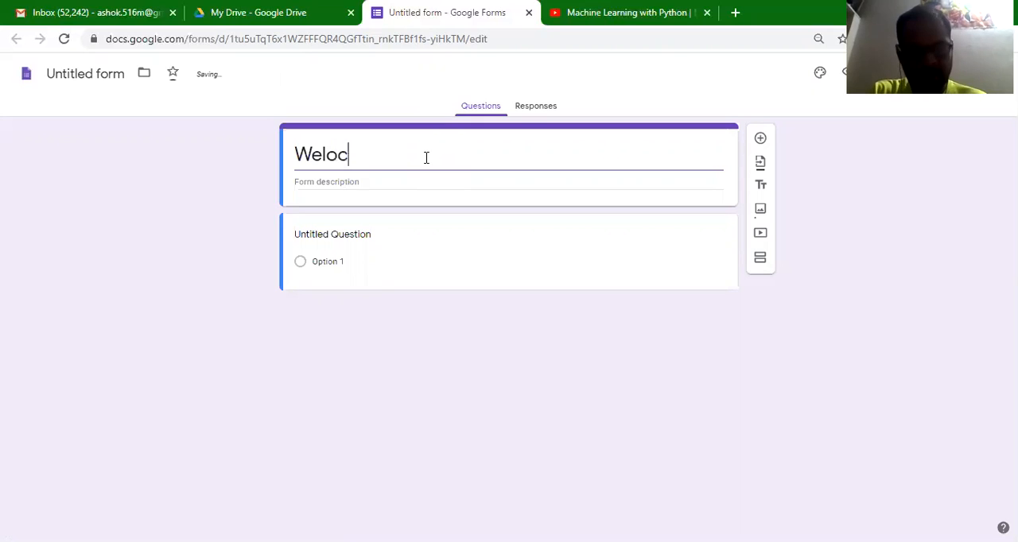
text(me)
key(BackSpace)
key(BackSpace)
key(BackSpace)
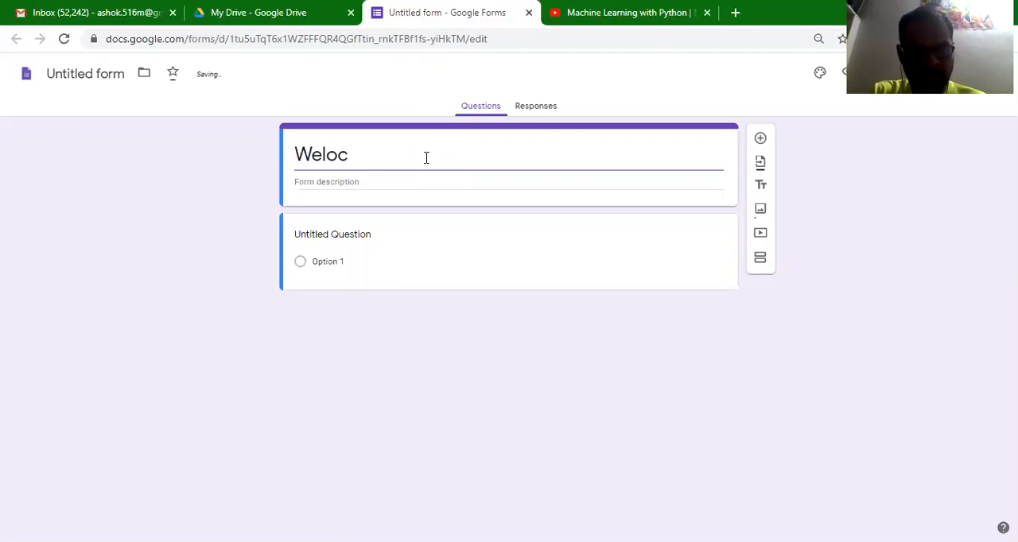
key(BackSpace)
text(com)
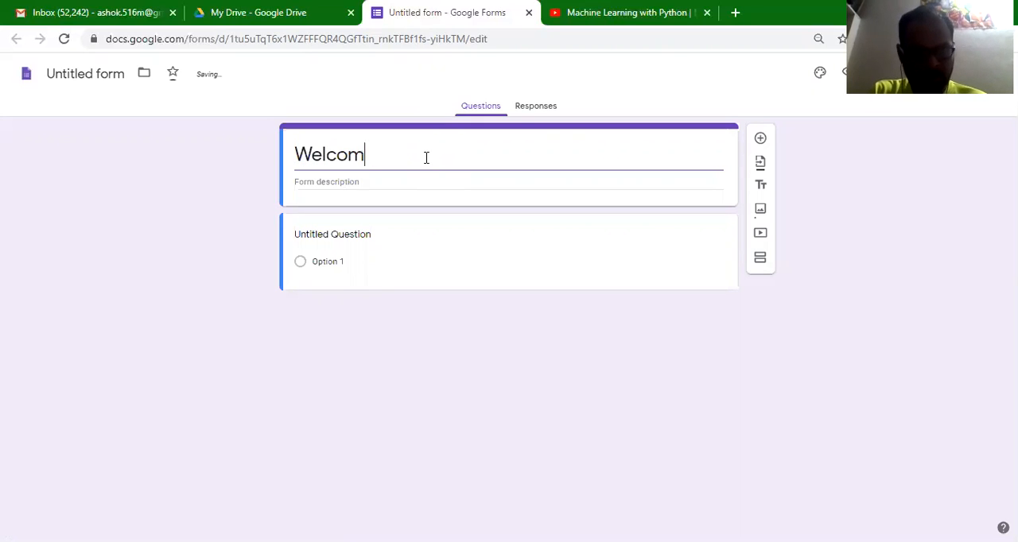
text(e to )
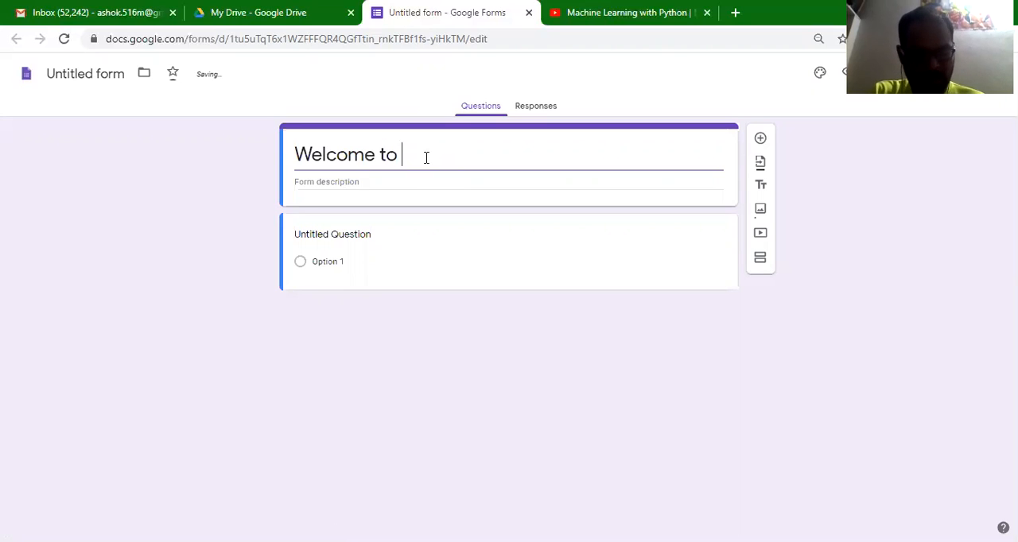
text(quiz)
click(342, 183)
text(fill mcqs)
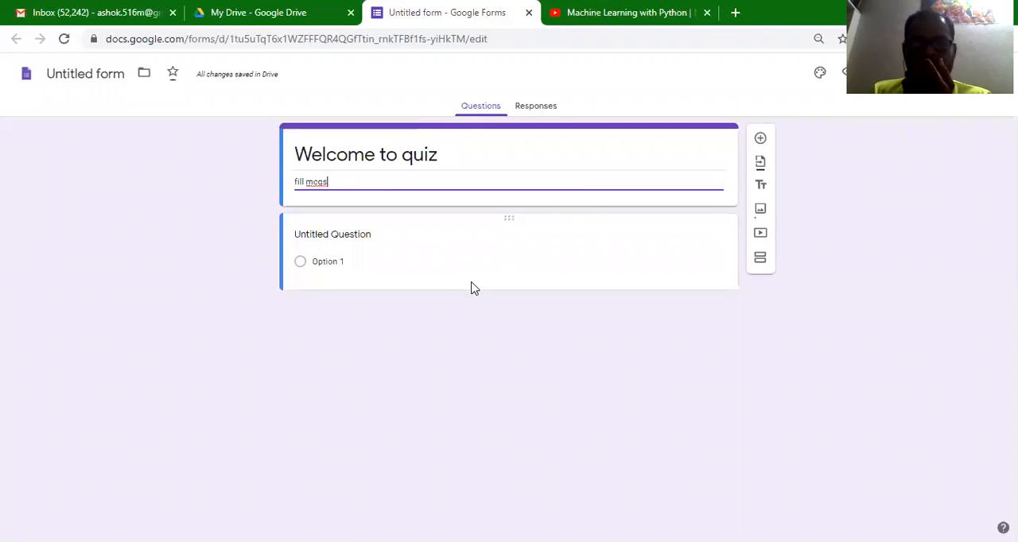
- Keep the first question as Multiple choice and set its text to "what is the capital of india?"
click(338, 237)
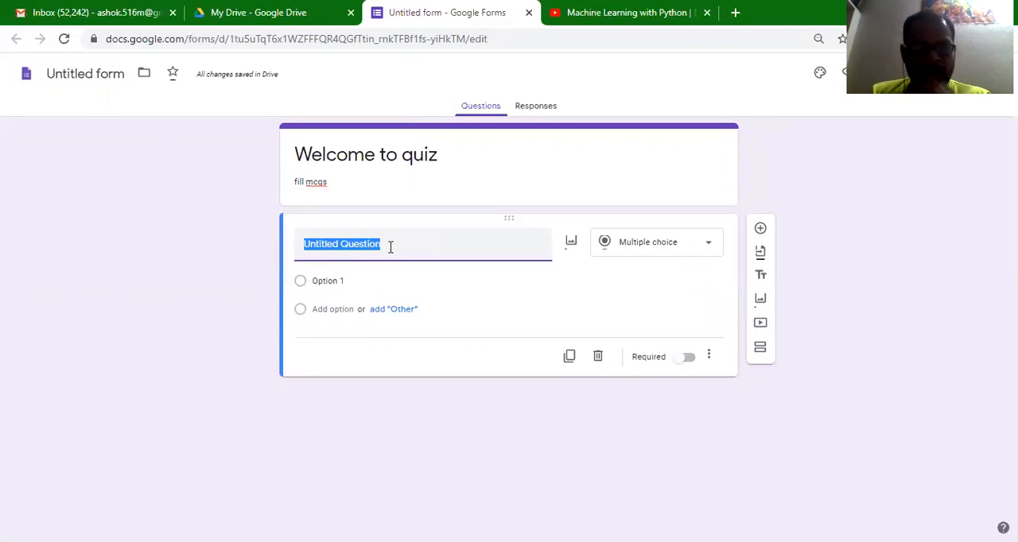
click(651, 246)
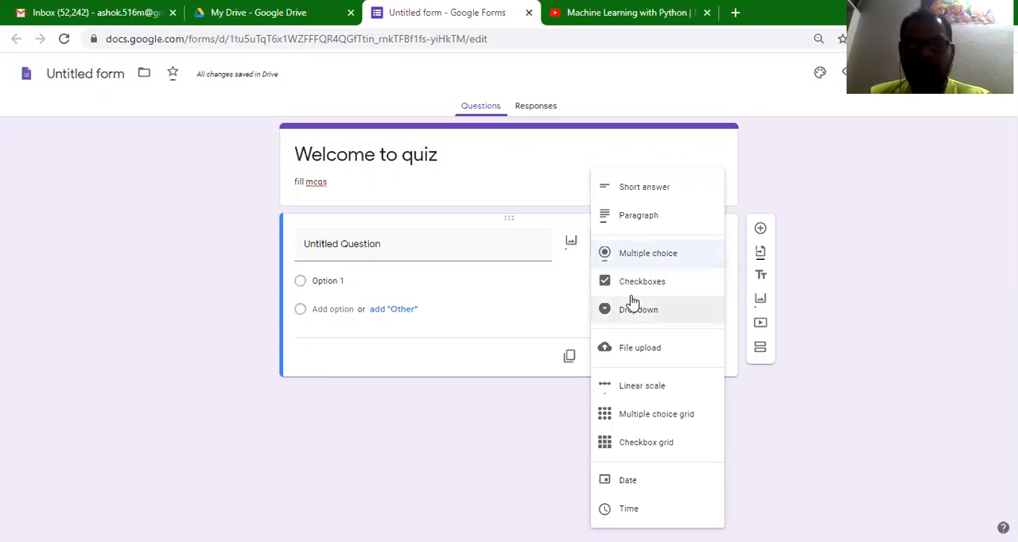
click(621, 260)
click(430, 251)
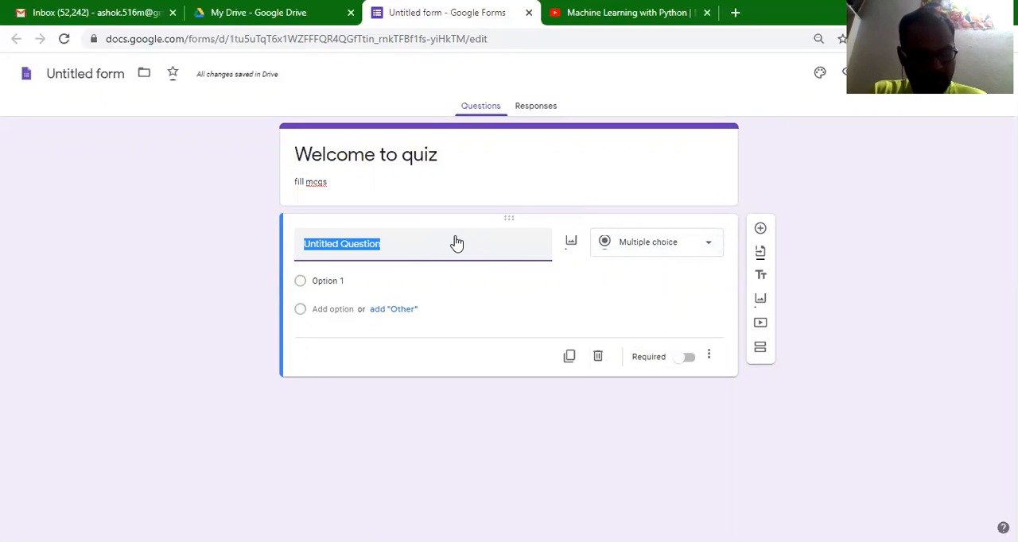
text(wha)
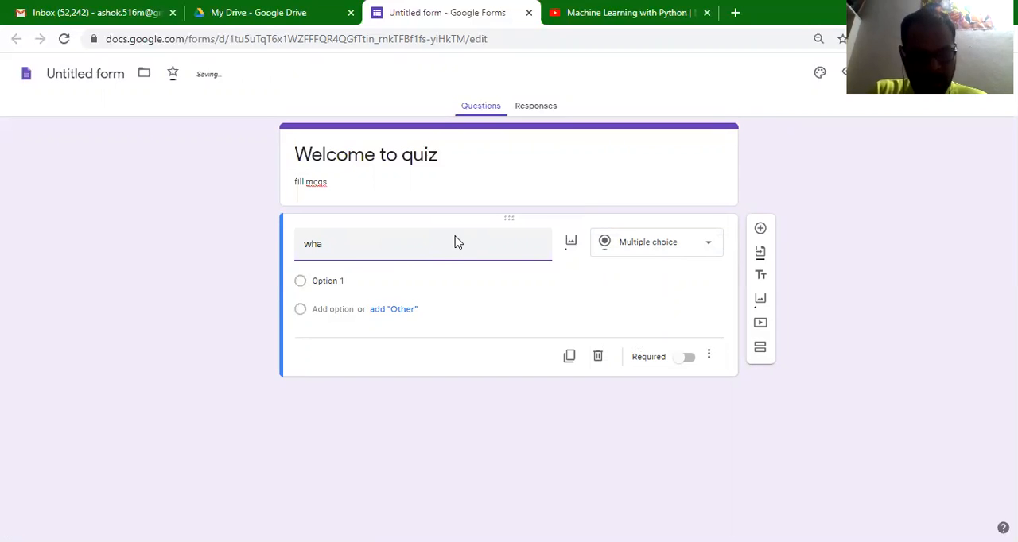
text(t is t)
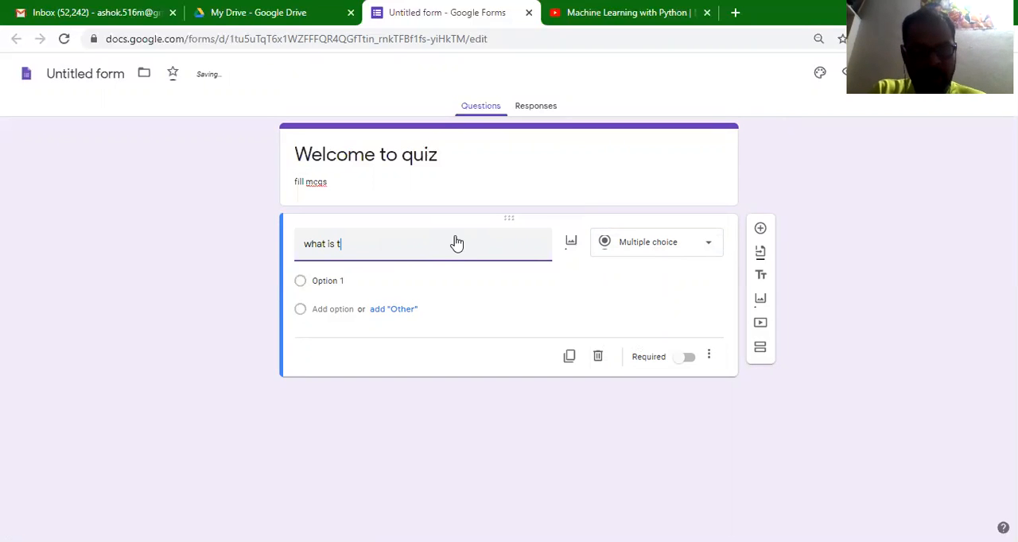
text(he capital of india?)
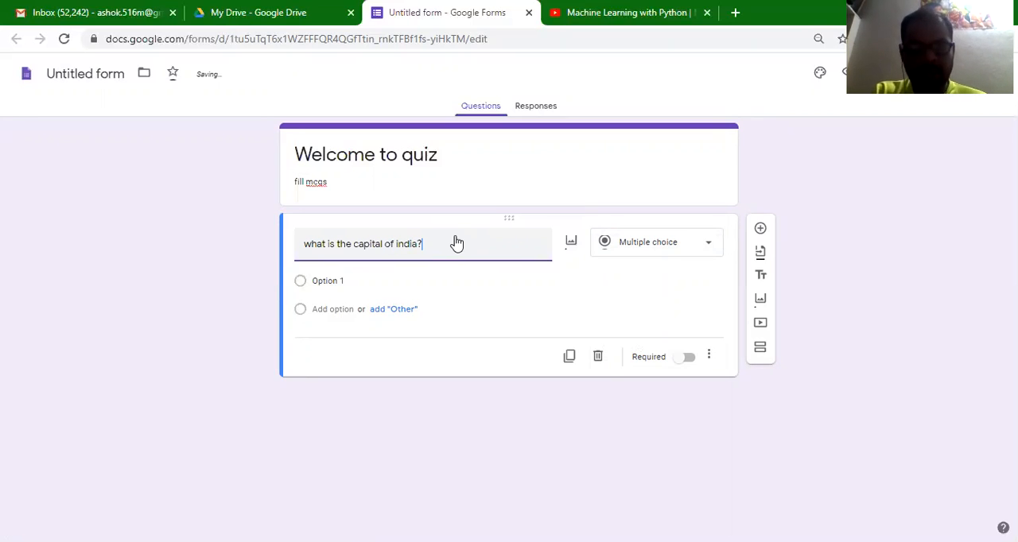
- Enter "New Delhi" and "hyderabad" as the two answer options of the capital question
click(311, 280)
click(332, 277)
drag(345, 279, 313, 280)
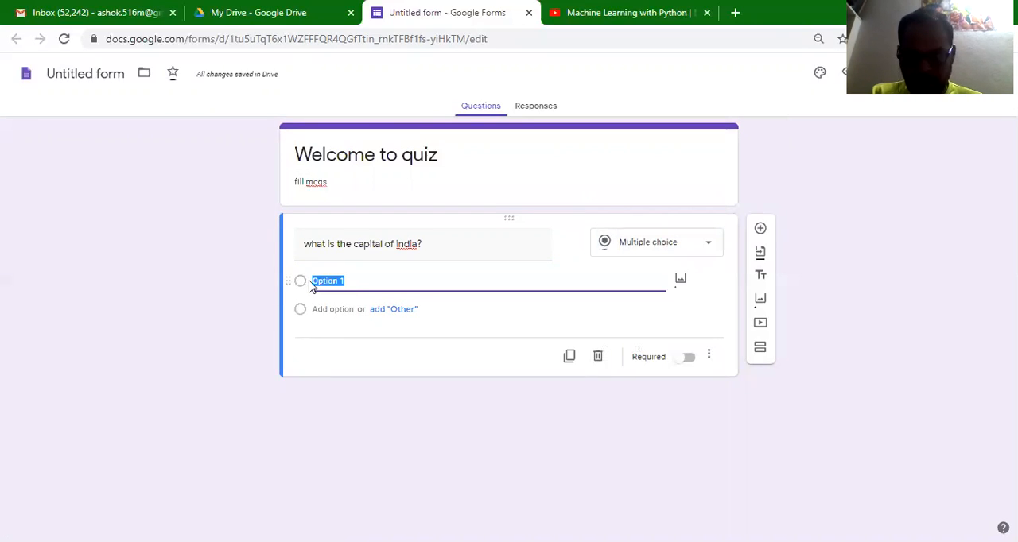
text(New Delhi)
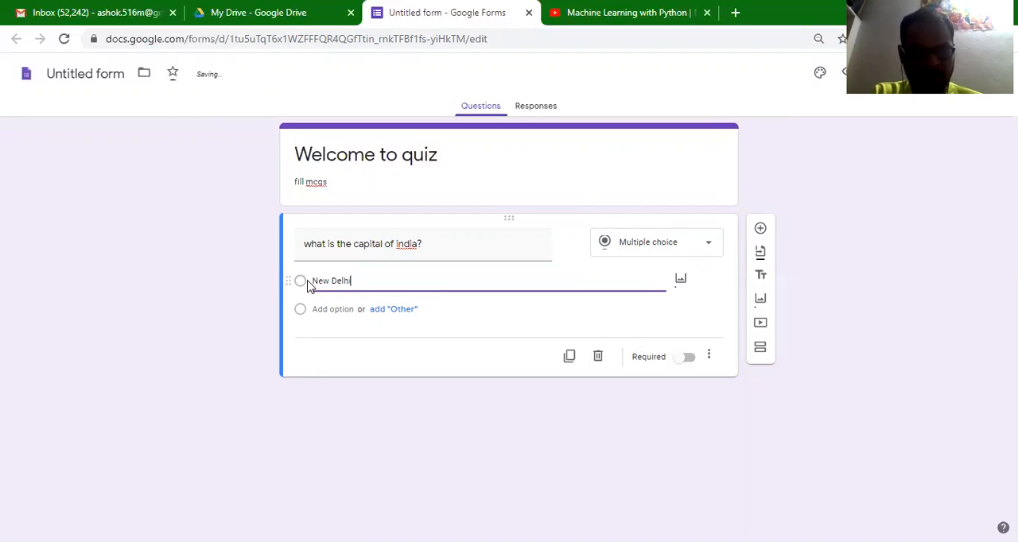
click(330, 309)
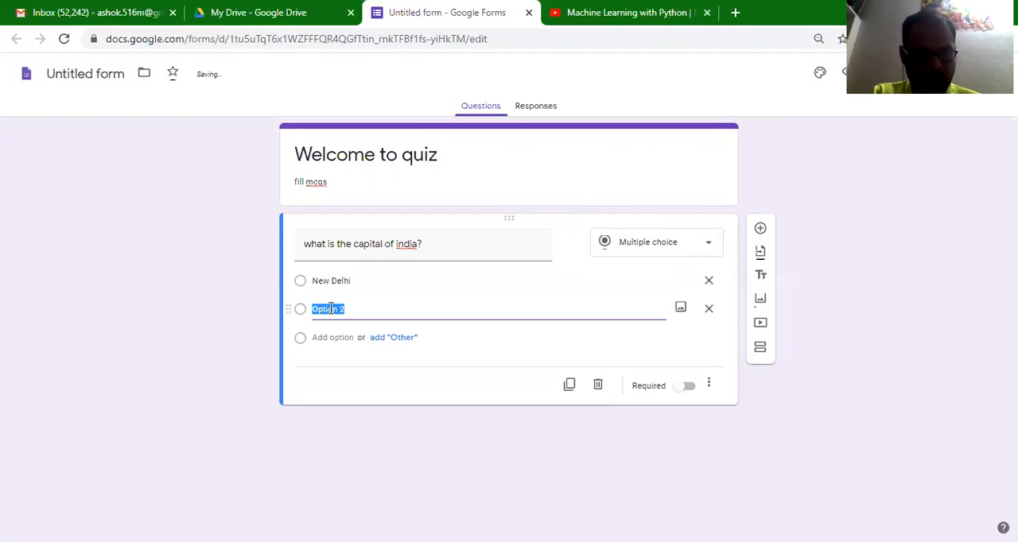
text(hyderabad)
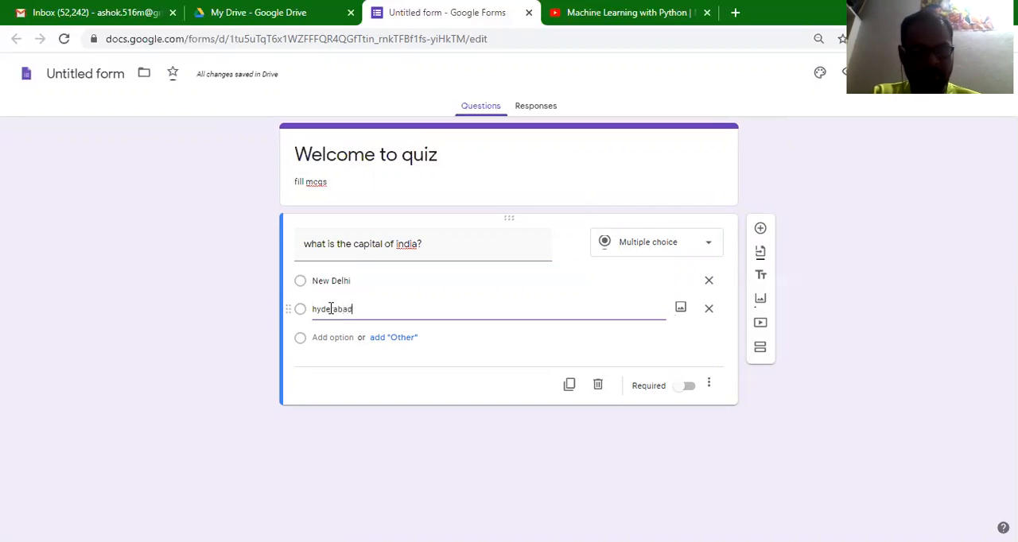
click(485, 391)
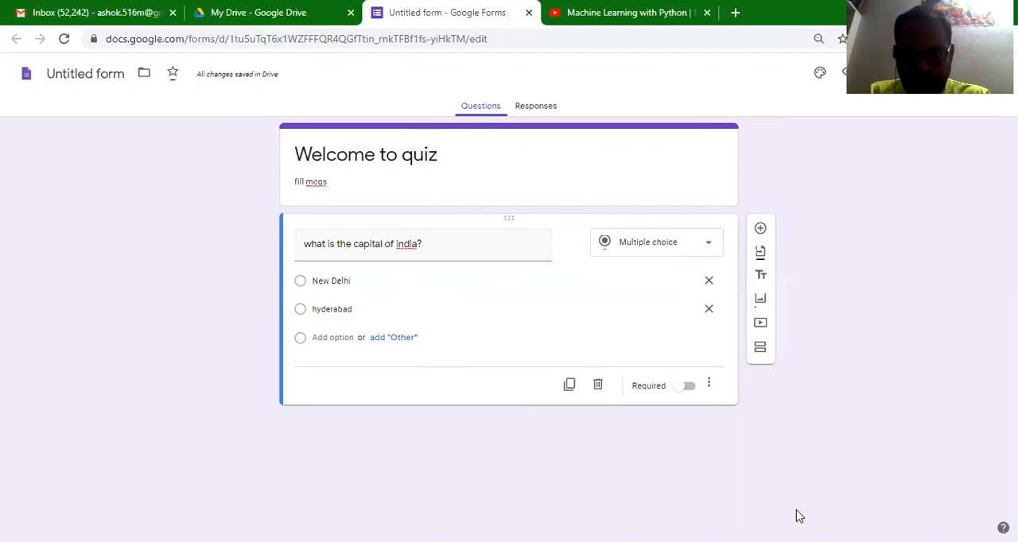
- Make the capital question required and shuffle its option order
click(689, 387)
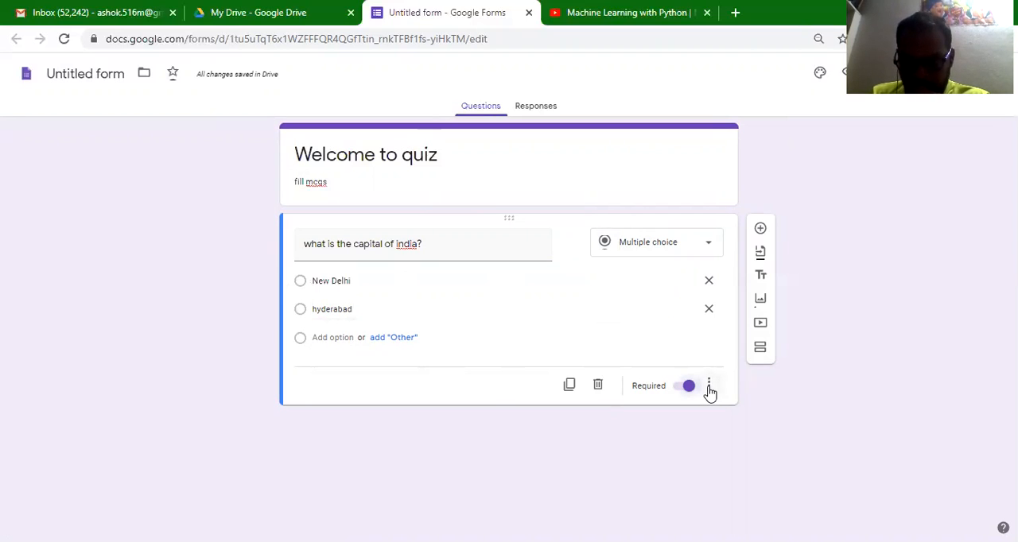
click(709, 388)
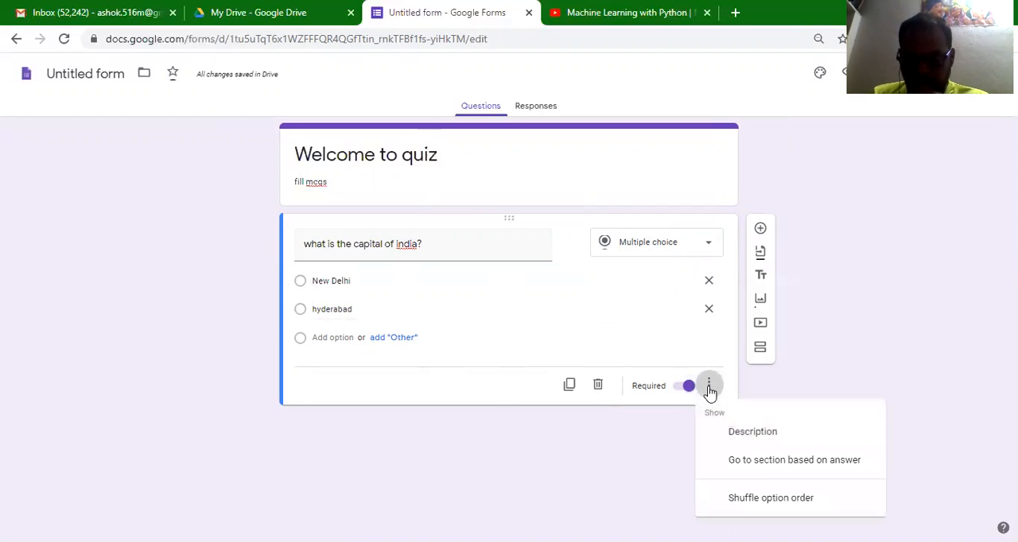
click(775, 499)
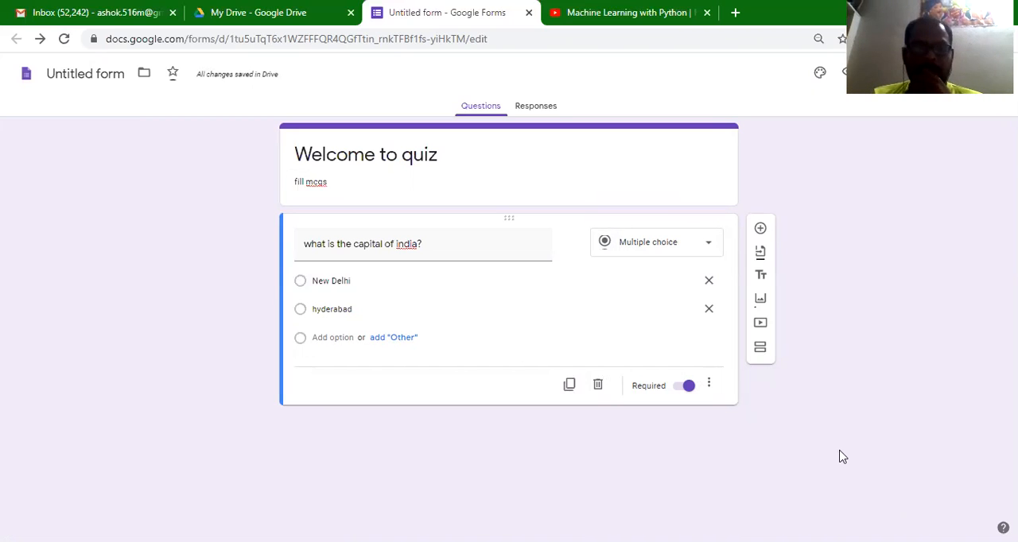
- Add a second question below the capital question and set its type to Short answer
click(761, 230)
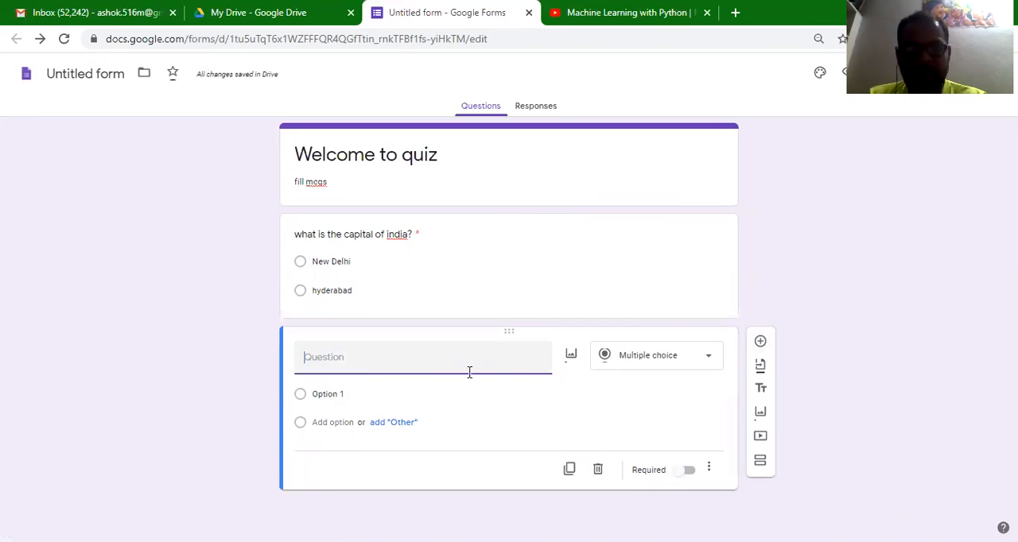
click(640, 353)
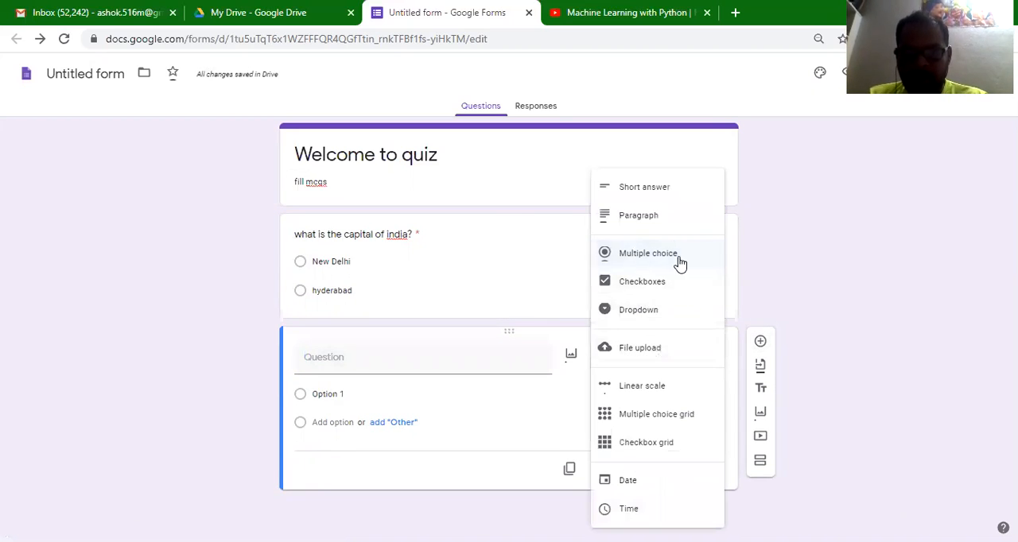
click(673, 191)
- Enter "write short notes on python ." as the text of the short-answer question
click(438, 362)
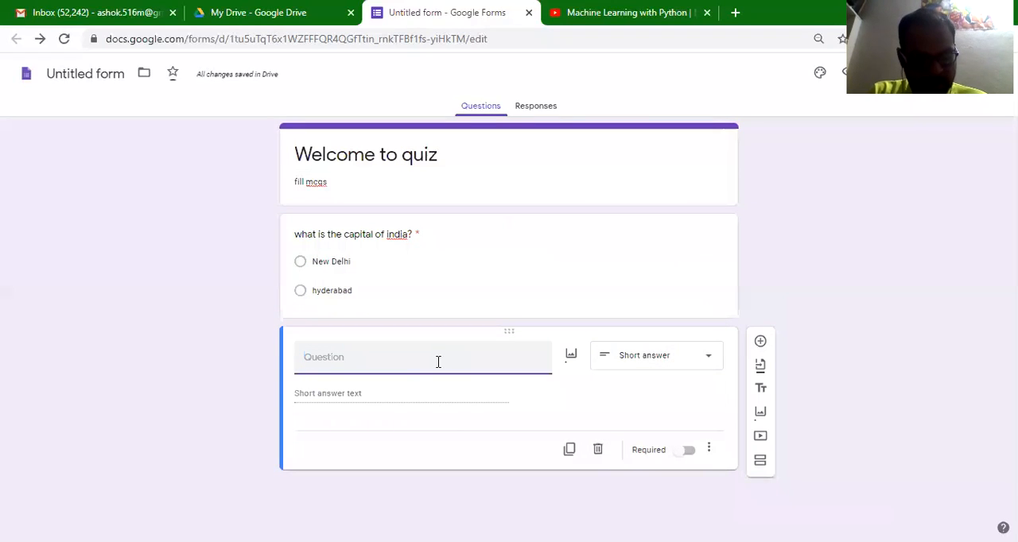
text(w)
key(BackSpace)
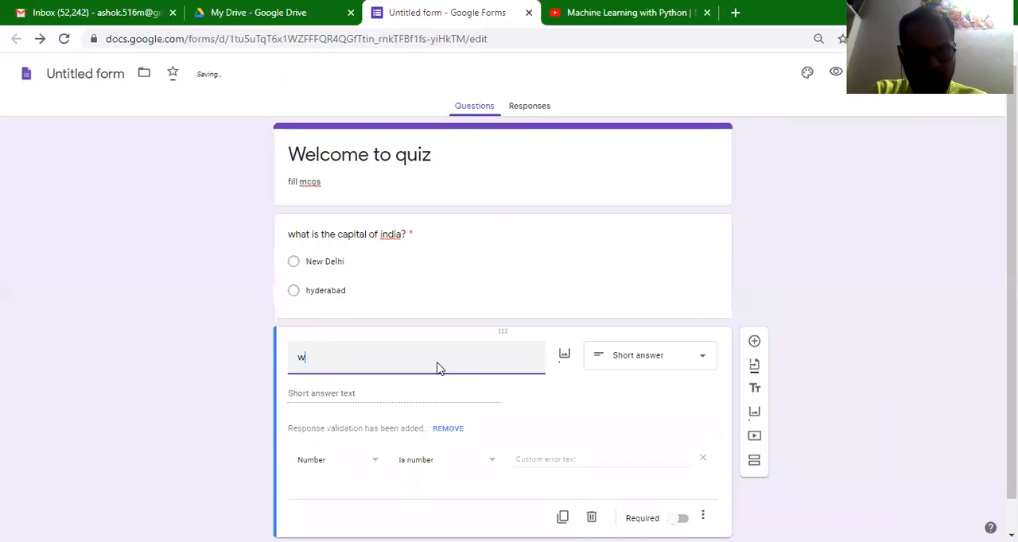
text(te short no)
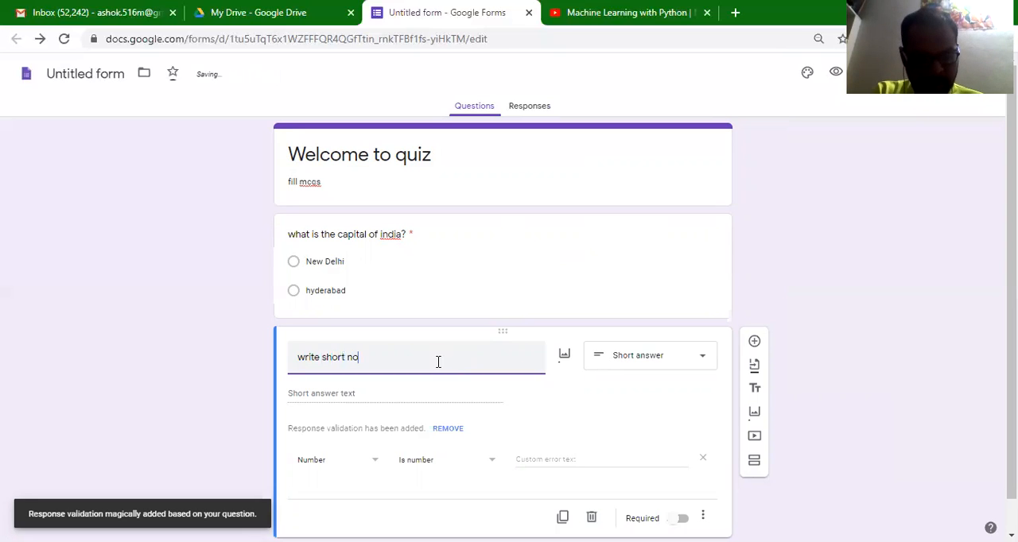
key(BackSpace)
key(BackSpace)
text(te)
key(BackSpace)
key(BackSpace)
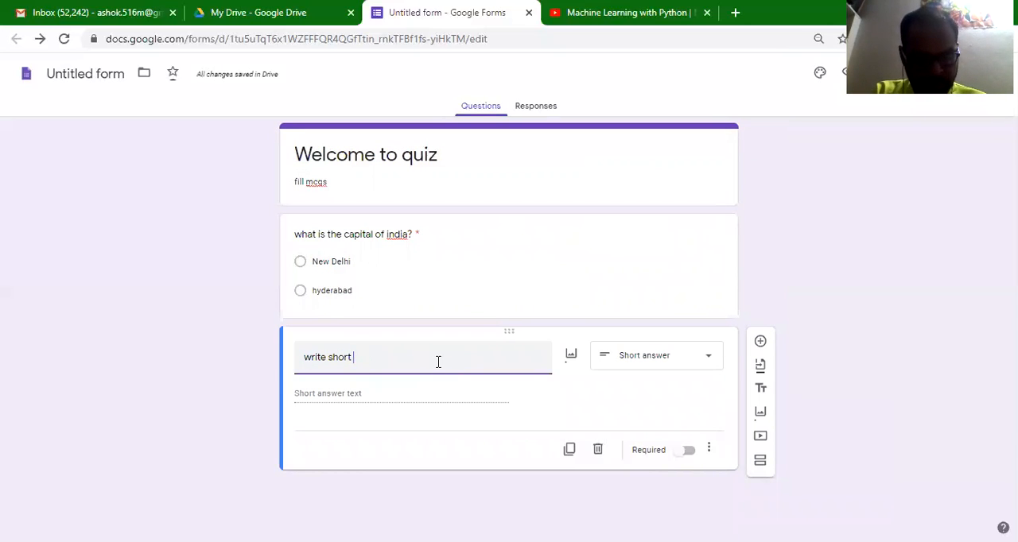
text(notes on python .)
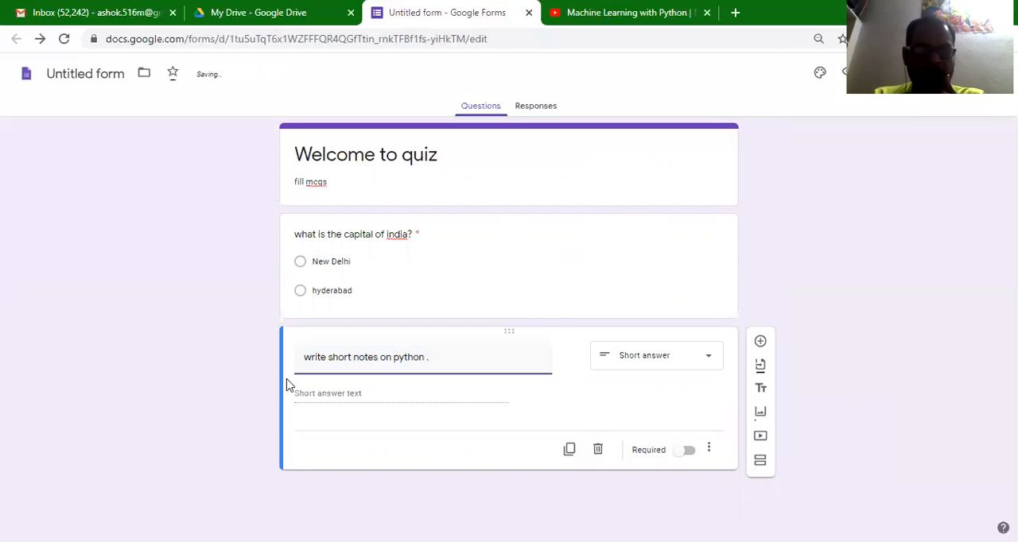
- Make the python short-answer question required and add a blank multiple-choice question below it
click(387, 400)
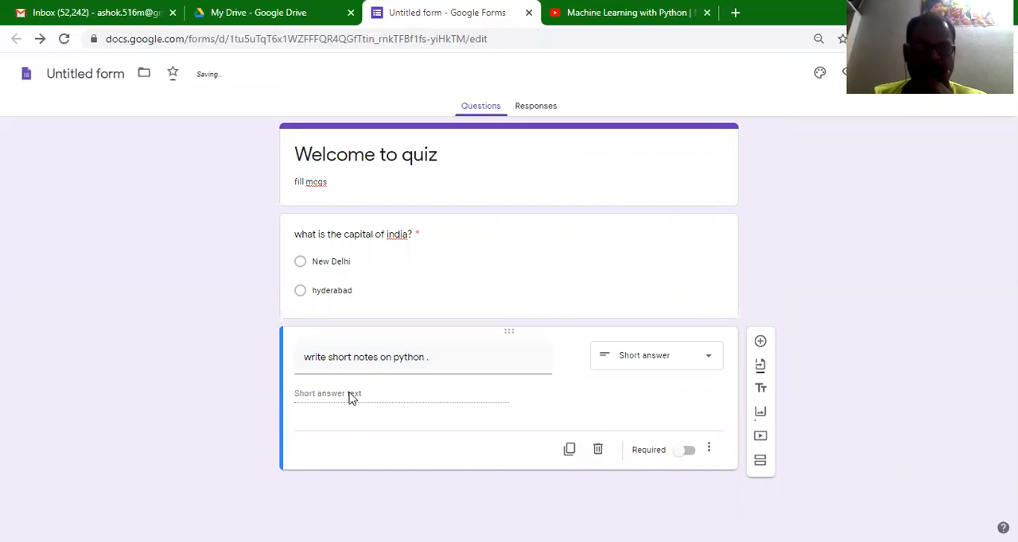
click(466, 364)
key(ctrl+a)
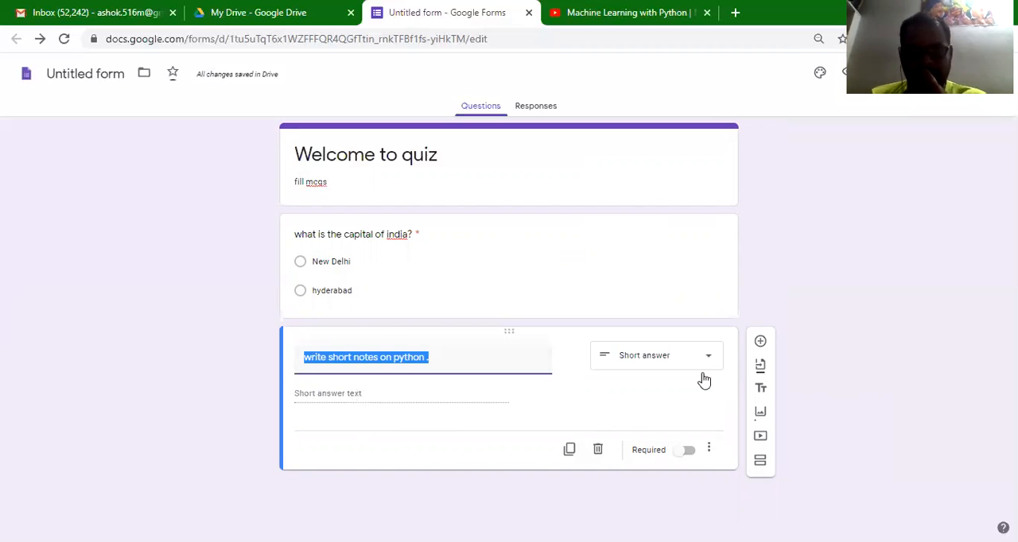
click(689, 451)
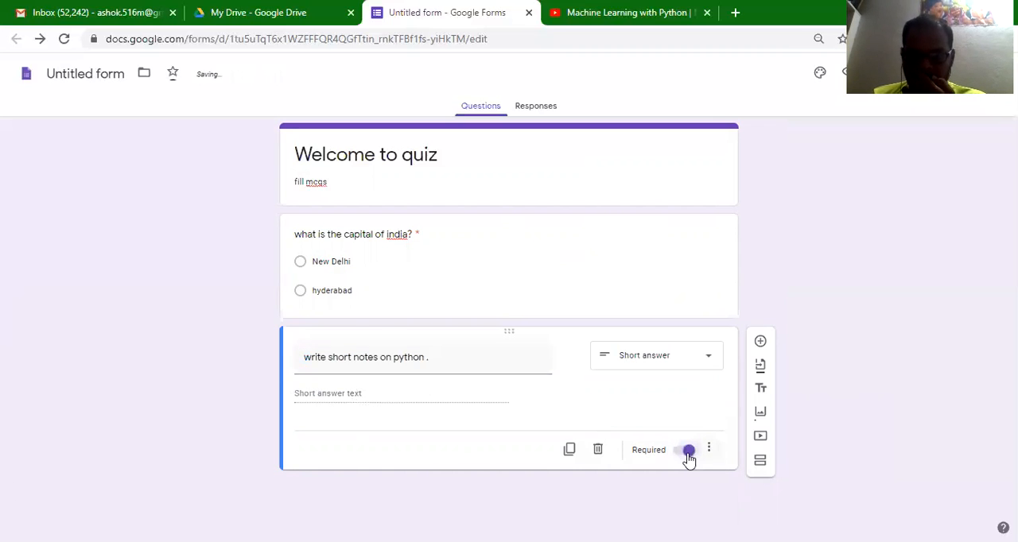
click(710, 452)
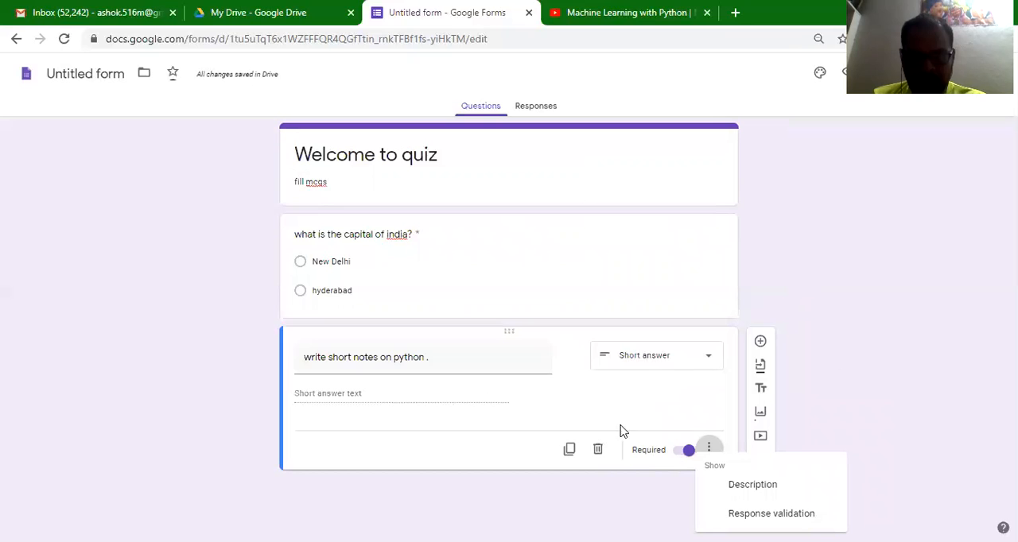
click(833, 362)
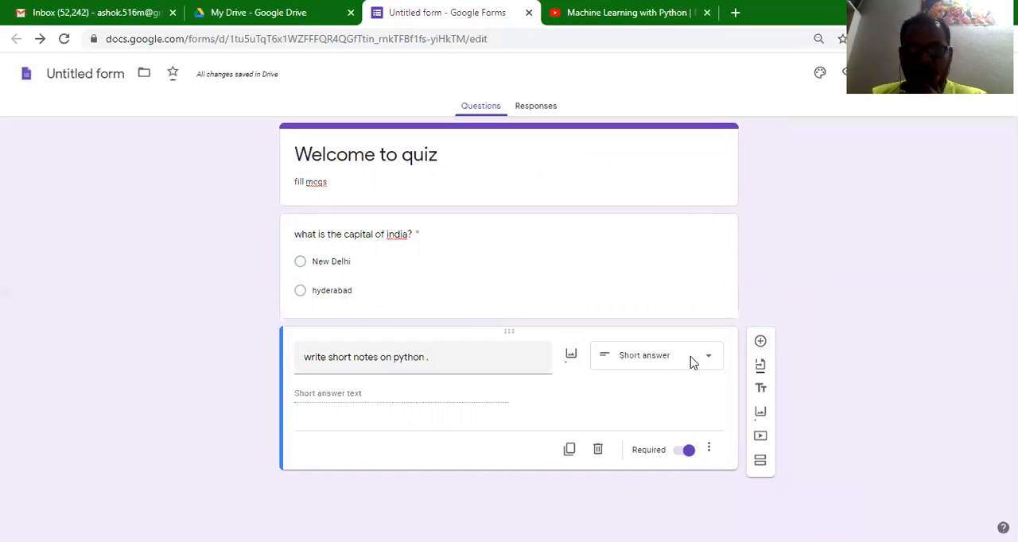
click(760, 341)
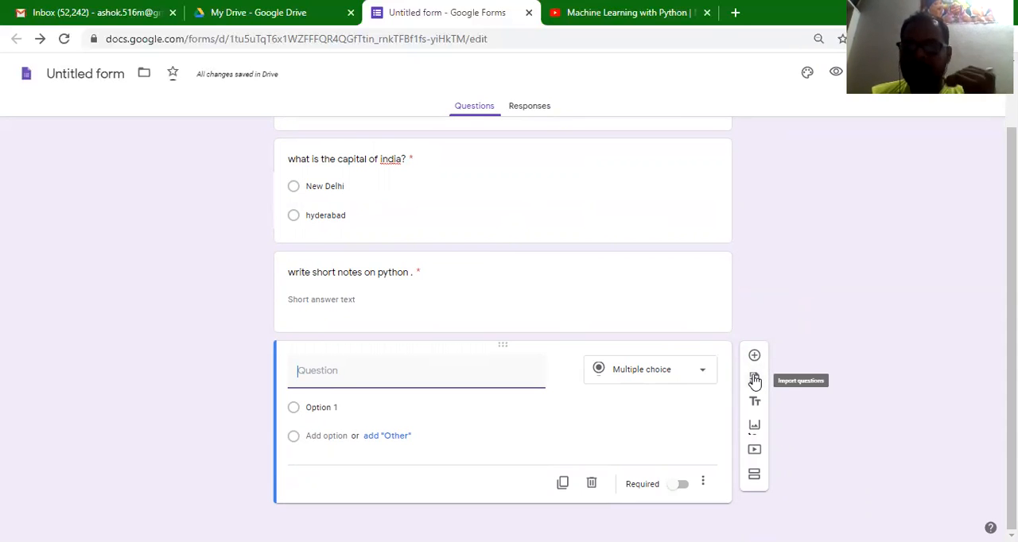
- Look through the camera, Photos and Google Drive sources for inserting an image, and close the dialog without inserting one
click(756, 427)
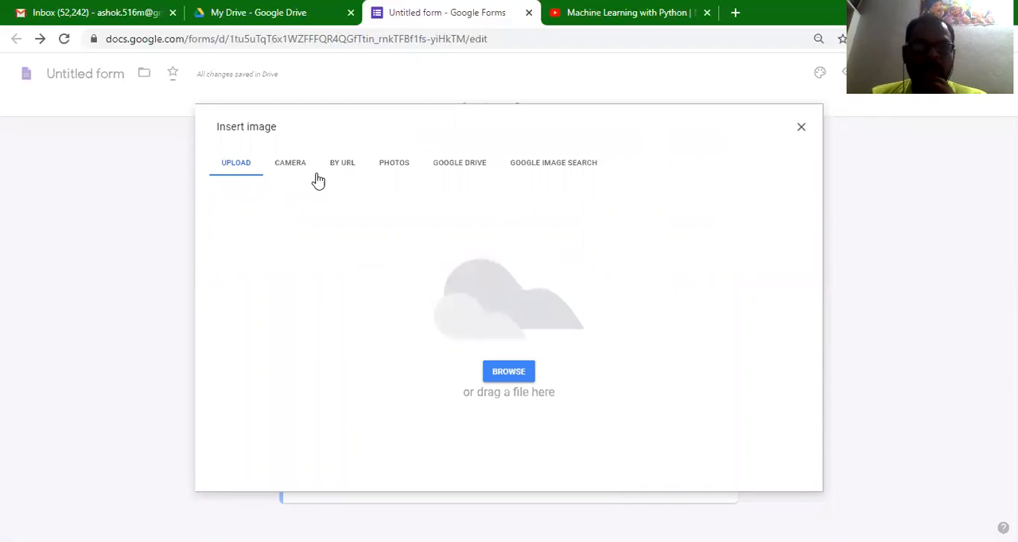
click(289, 163)
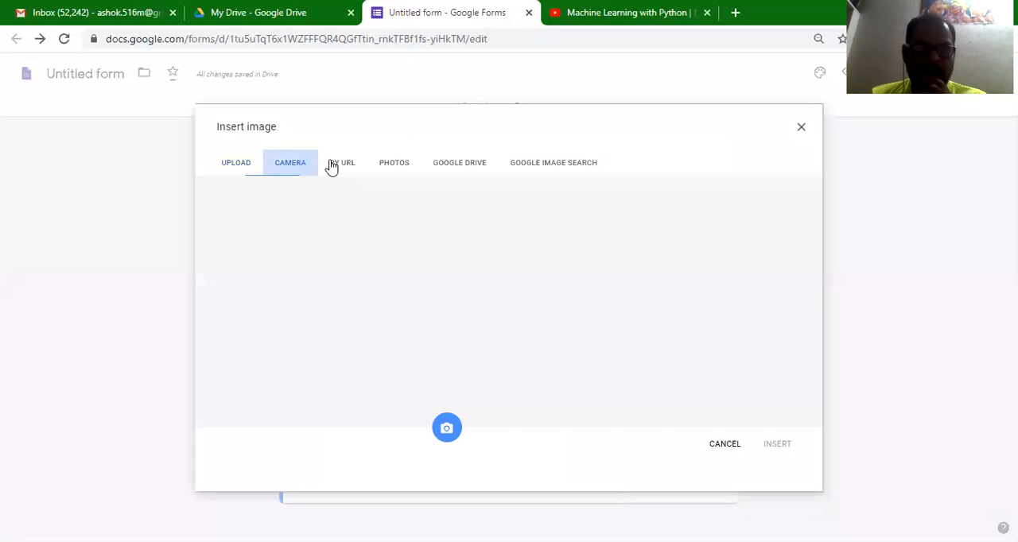
click(394, 162)
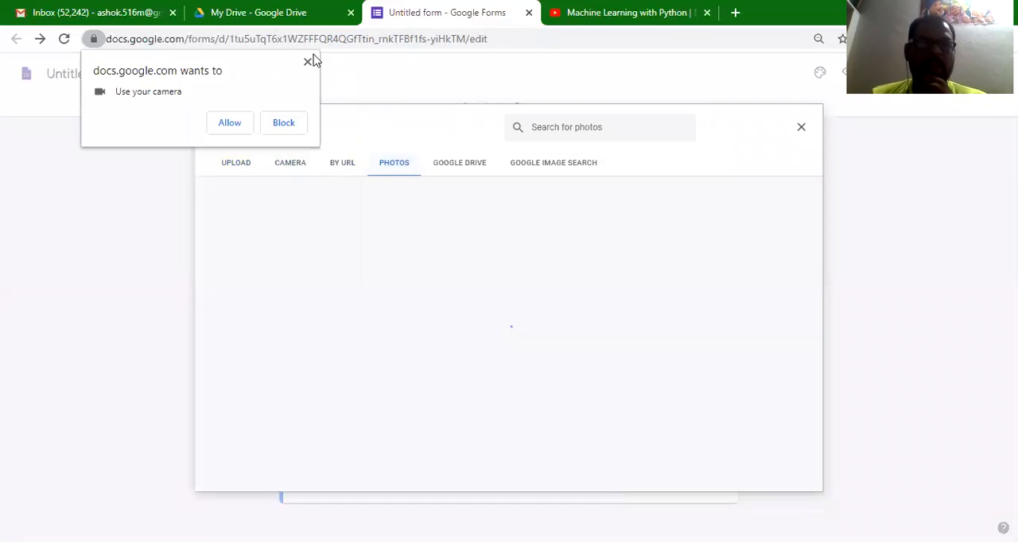
click(447, 171)
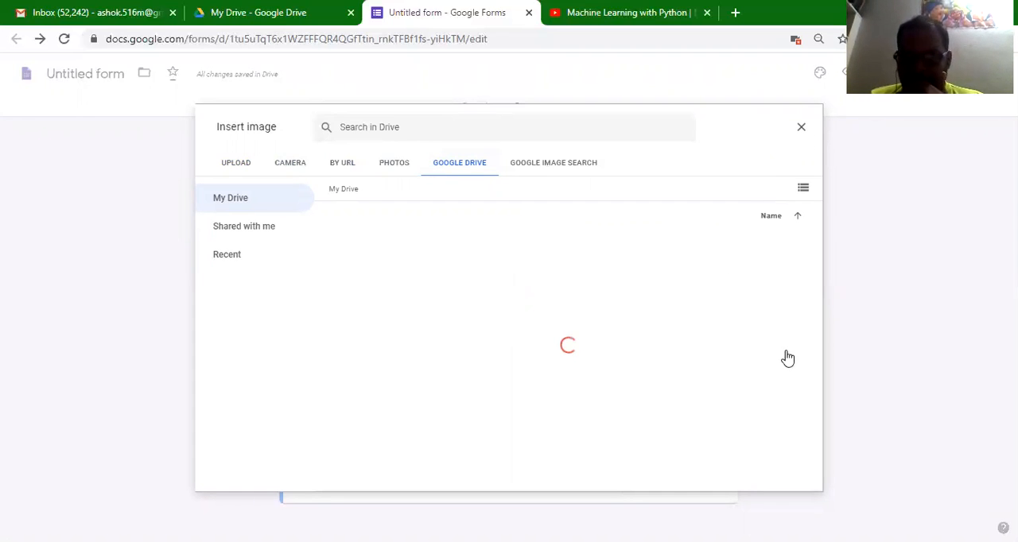
key(Escape)
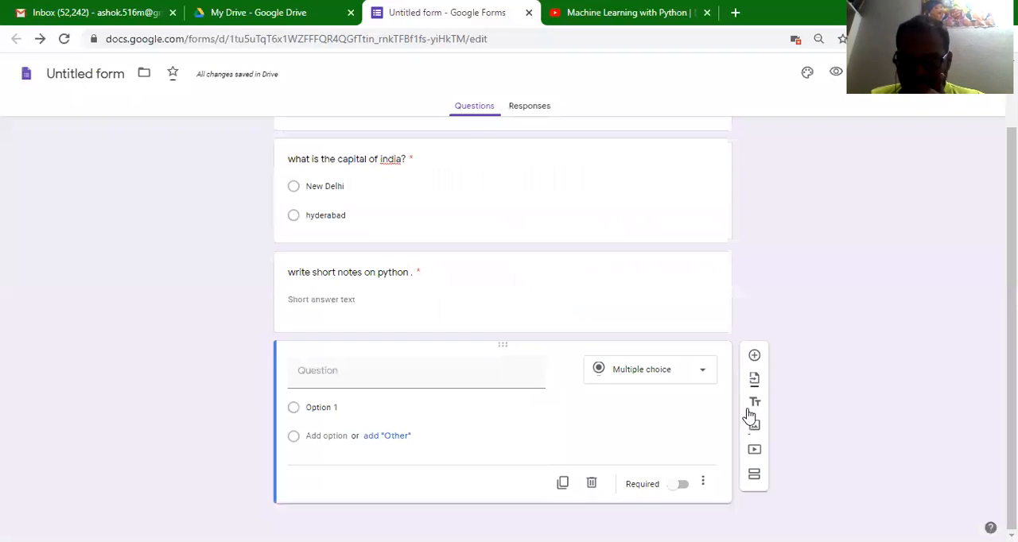
- Start adding a video to the form and copy the address of the Machine Learning with Python video from YouTube
click(756, 456)
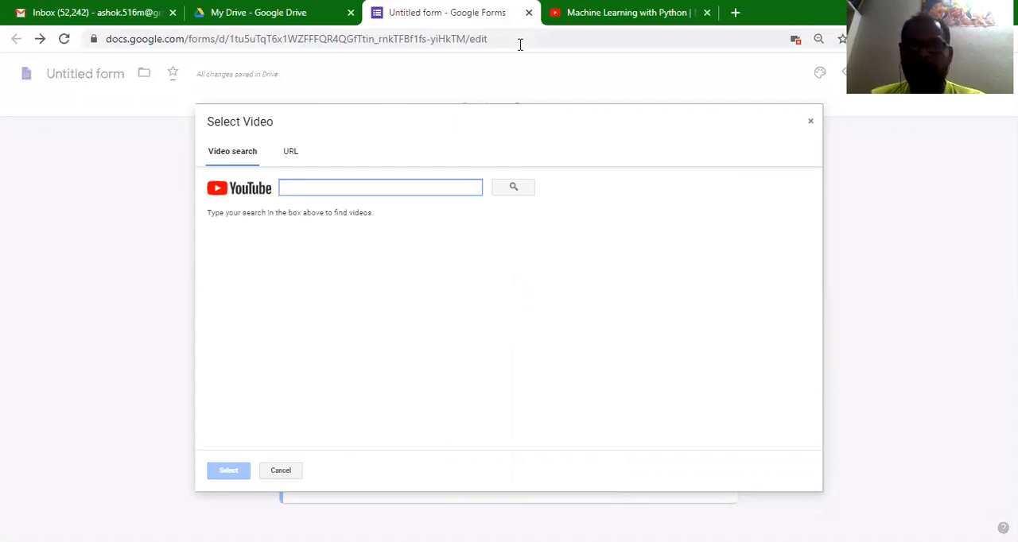
key(ctrl+Tab)
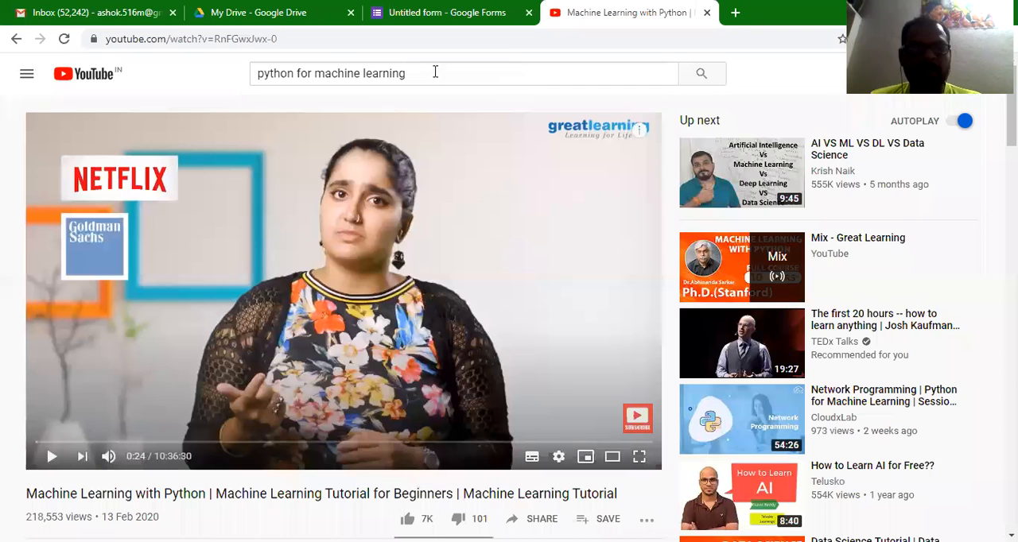
click(270, 43)
key(ctrl+c)
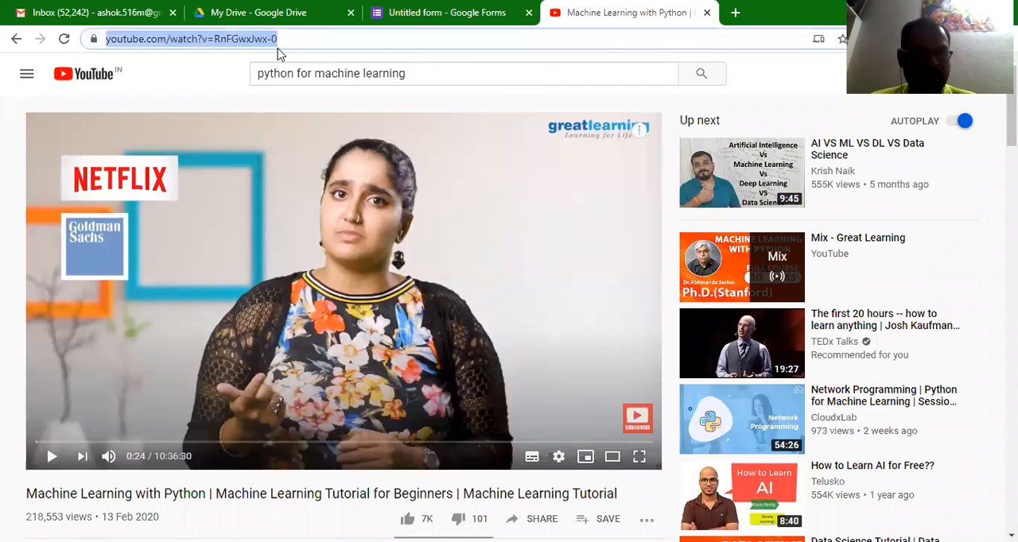
key(alt+Tab)
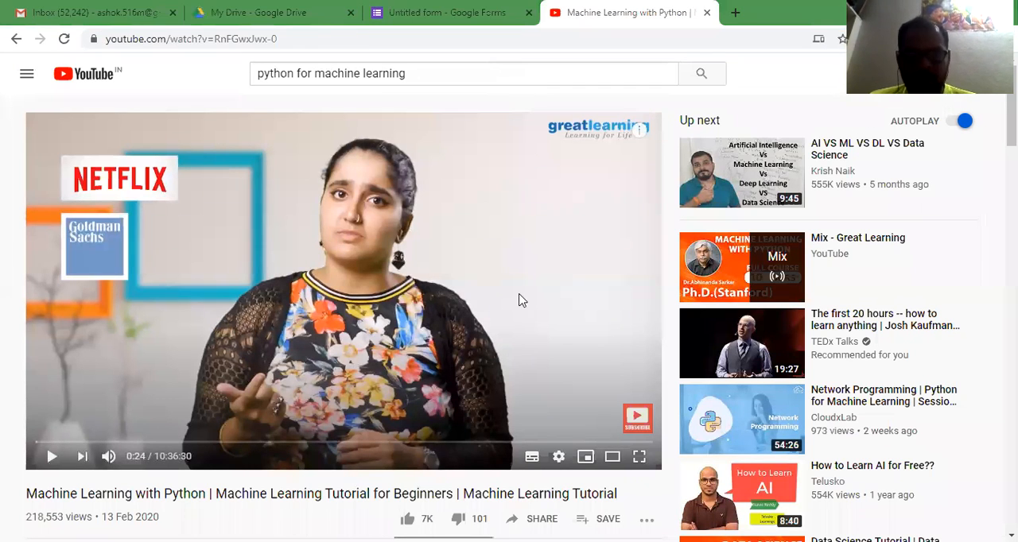
- Return to the form, search for the video by its copied YouTube address and insert it below the blank question
click(308, 13)
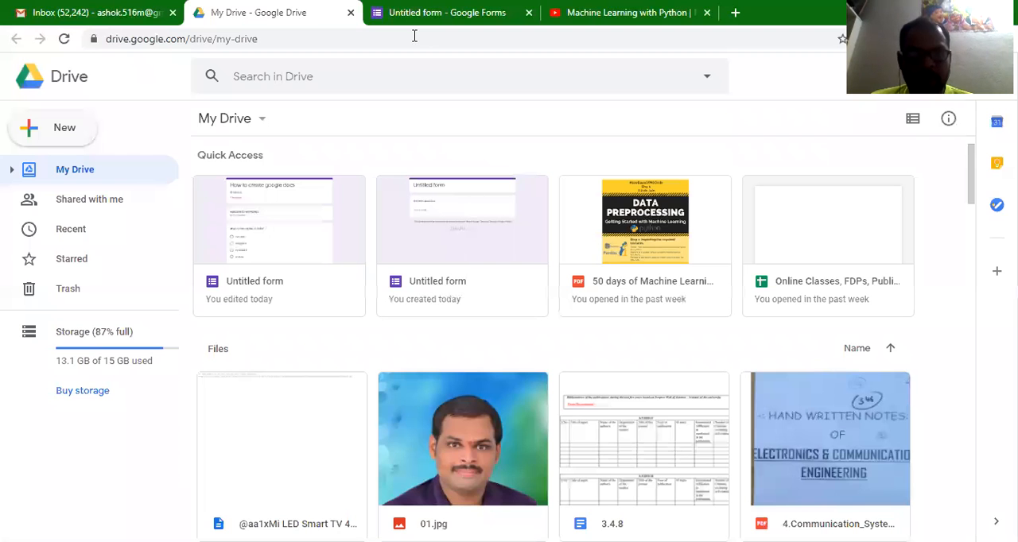
click(414, 13)
key(ctrl+v)
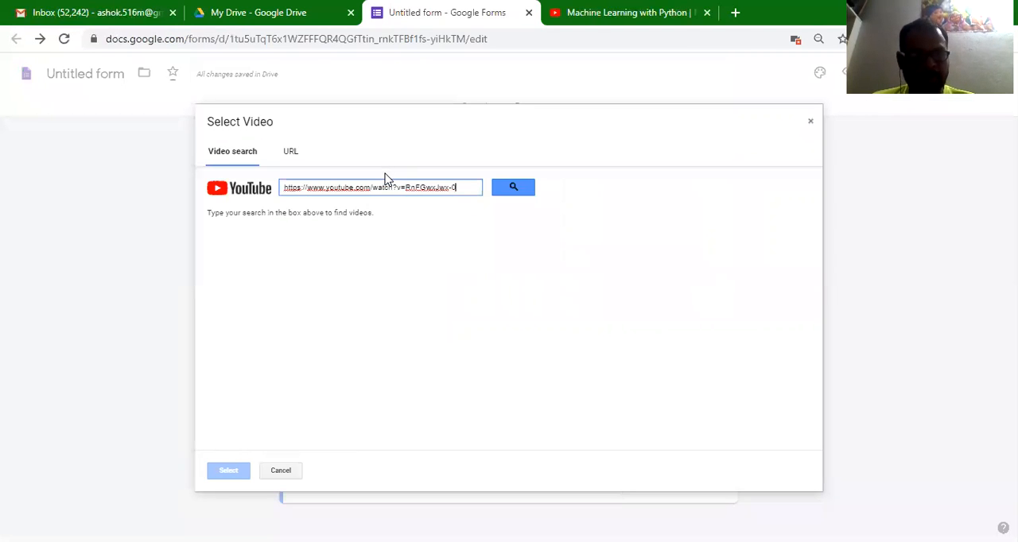
click(507, 194)
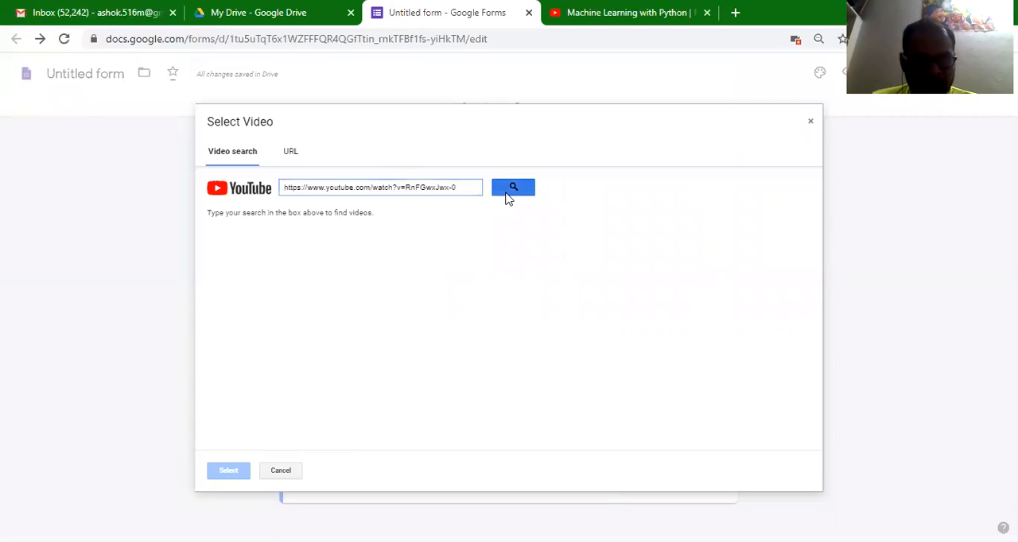
click(340, 258)
click(229, 472)
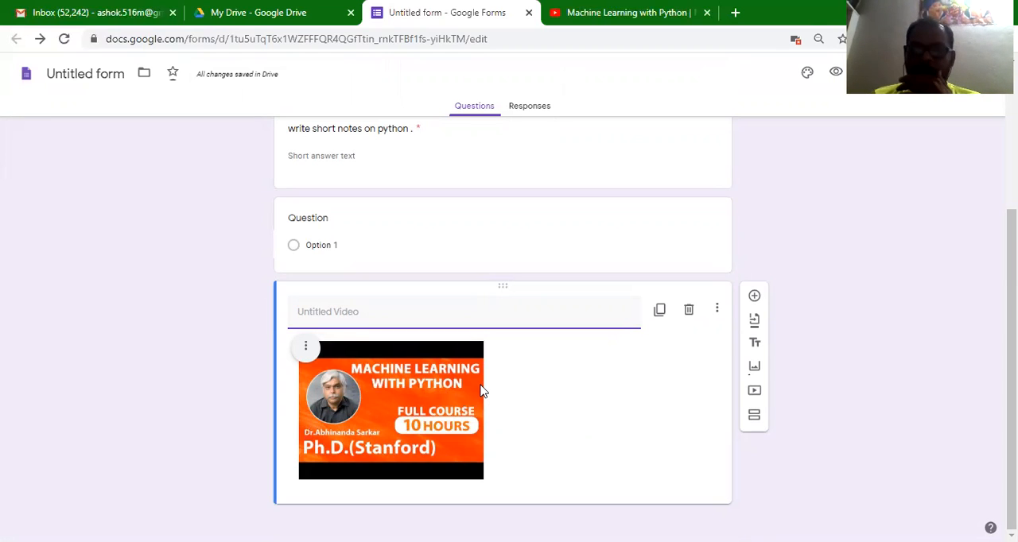
- Add a new section after the Machine Learning with Python video
click(754, 418)
scroll(659, 380, up, 3)
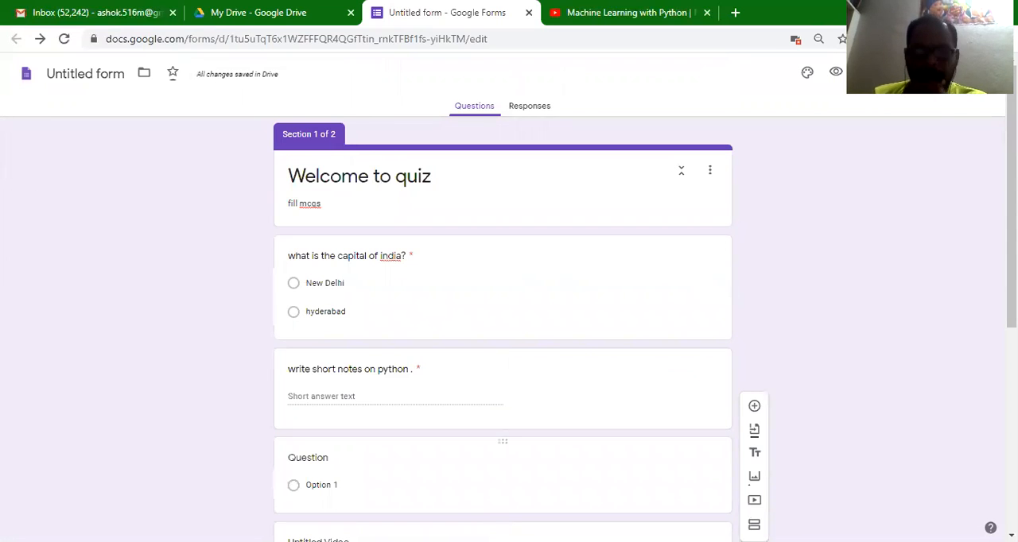
scroll(493, 484, down, 3)
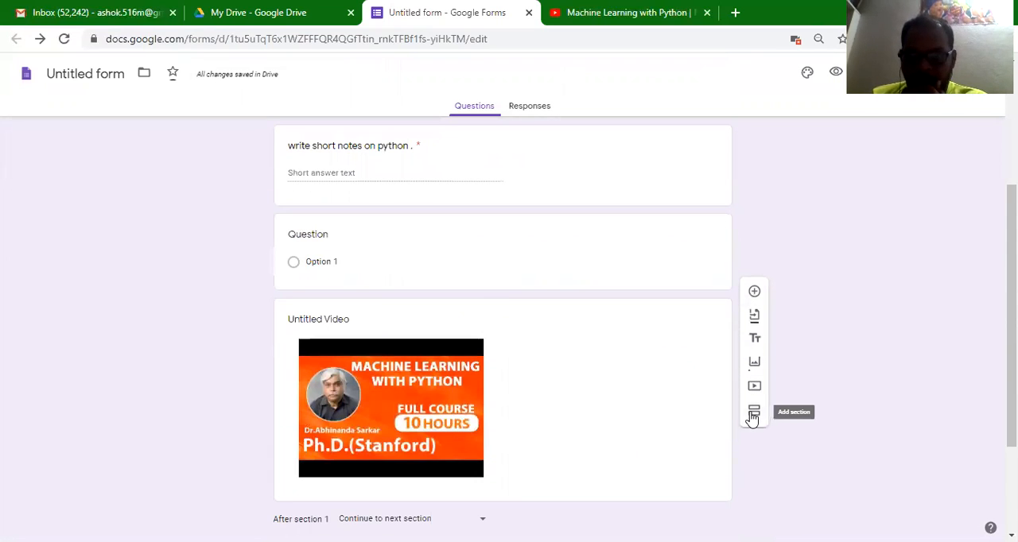
scroll(736, 416, up, 3)
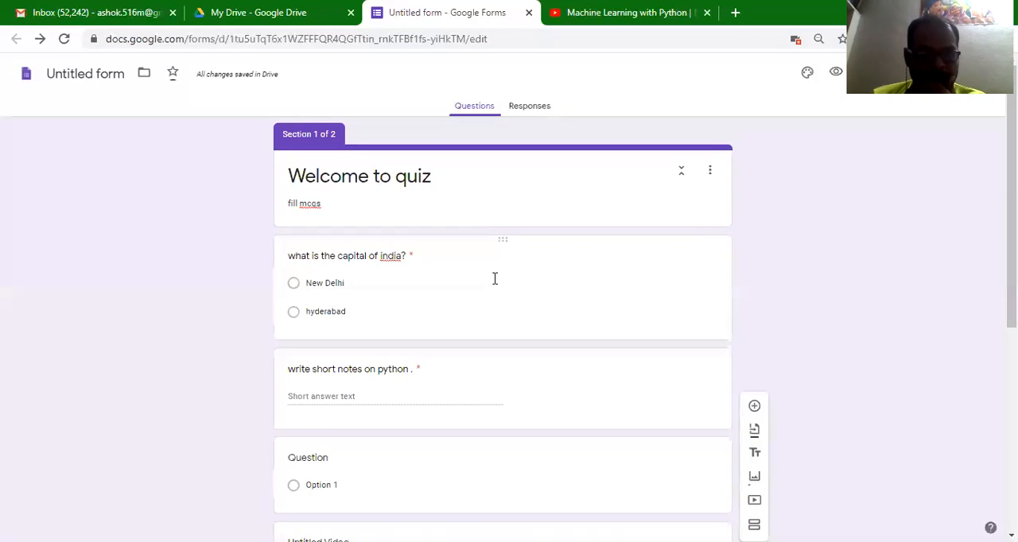
- Move the question about the capital of India below the video
scroll(493, 278, down, 3)
scroll(493, 283, up, 3)
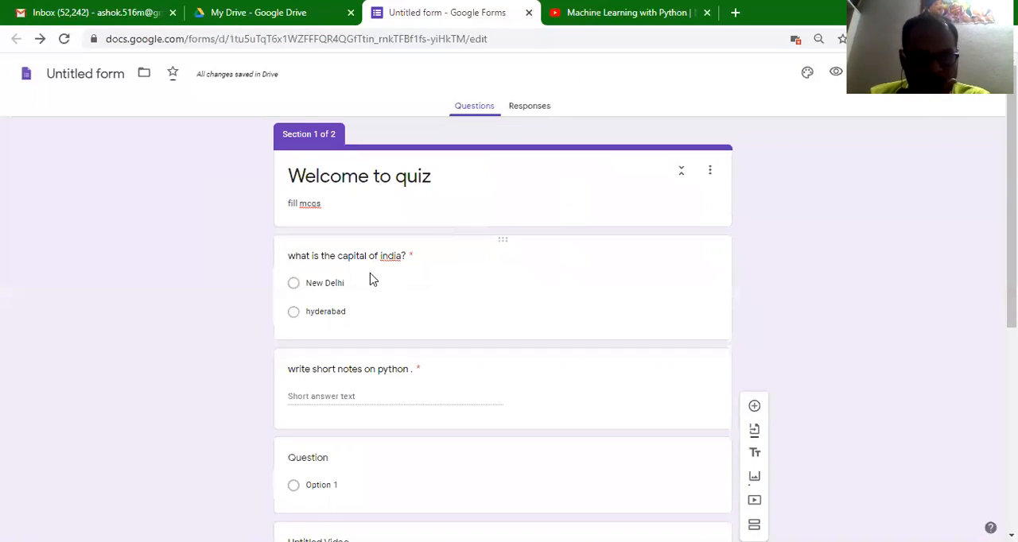
click(503, 239)
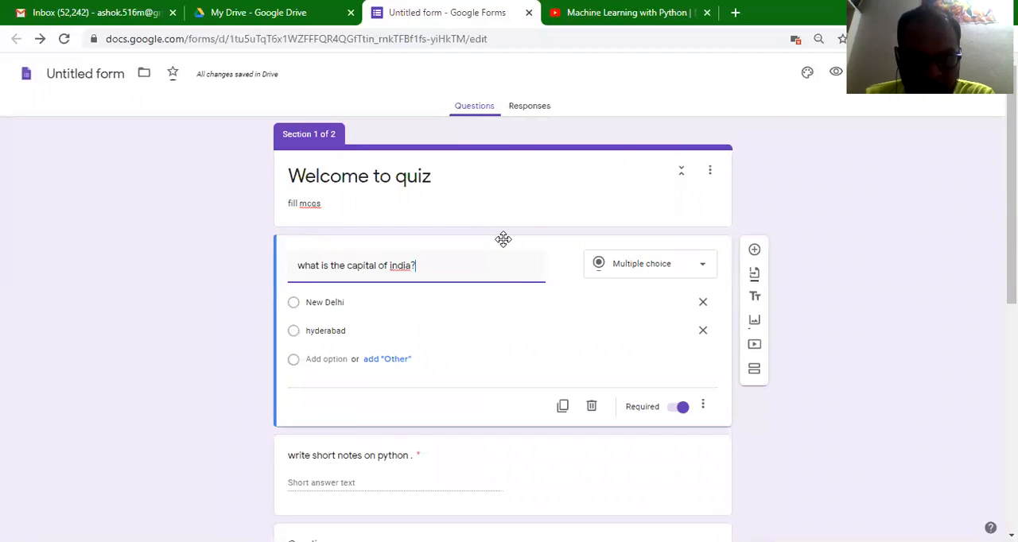
drag(506, 243, 520, 386)
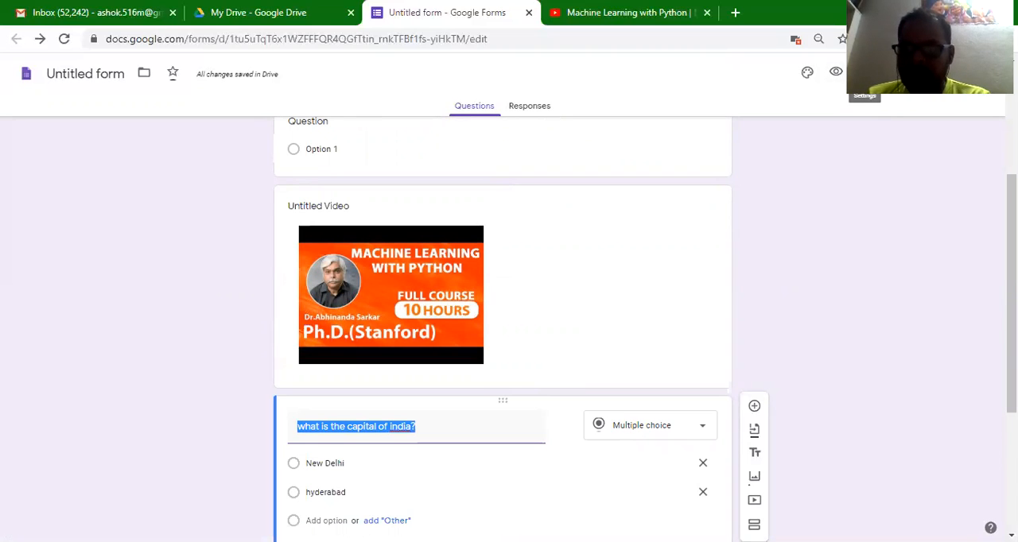
- Turn on the "Make this a quiz" option in the form's quiz settings
click(864, 73)
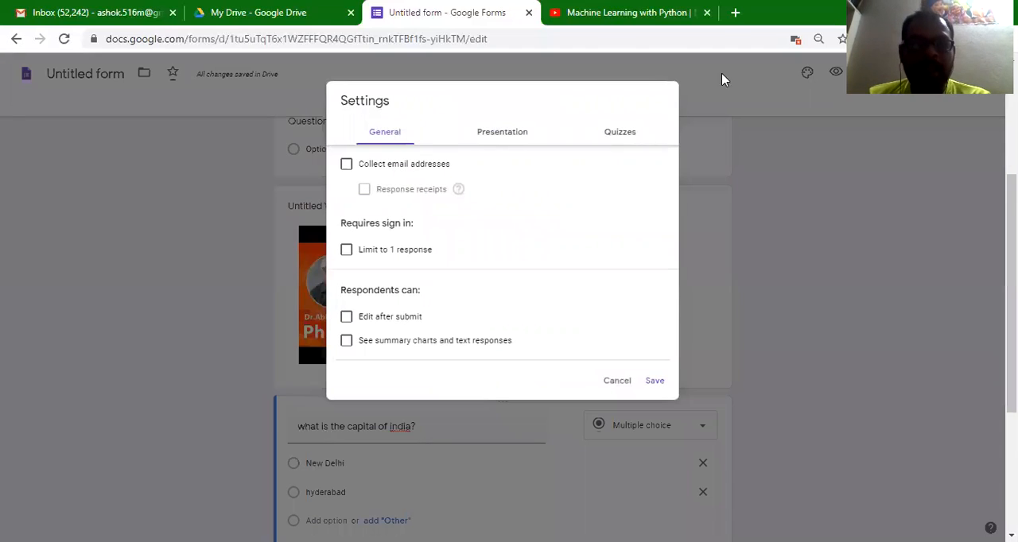
click(641, 143)
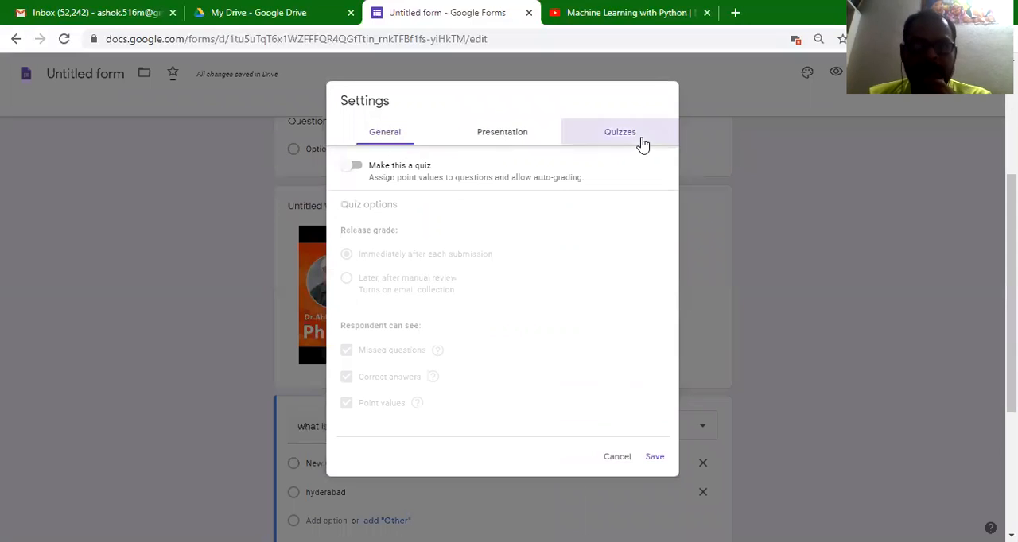
click(358, 170)
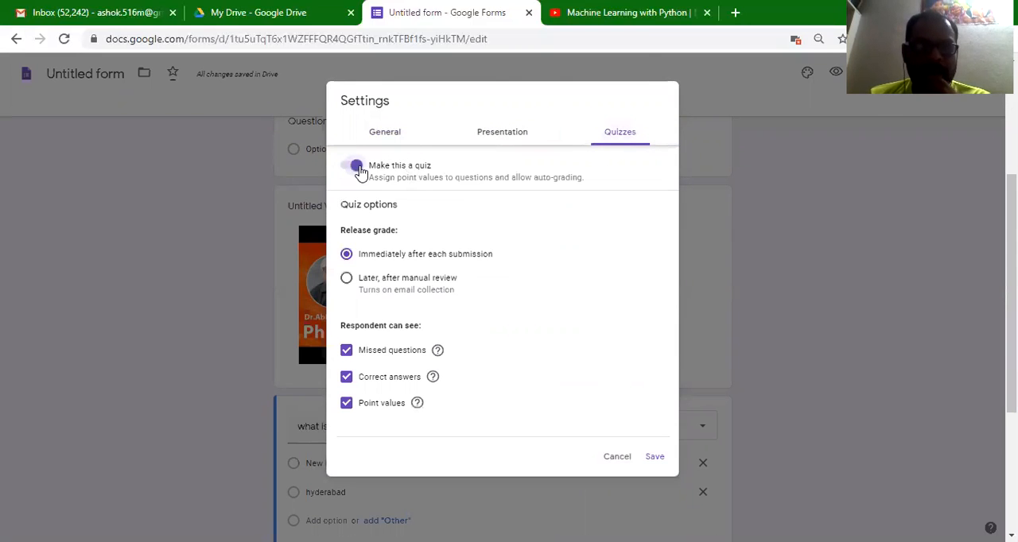
- Save the quiz settings and give the capital of India question an answer key of New Delhi worth 5 points
click(654, 458)
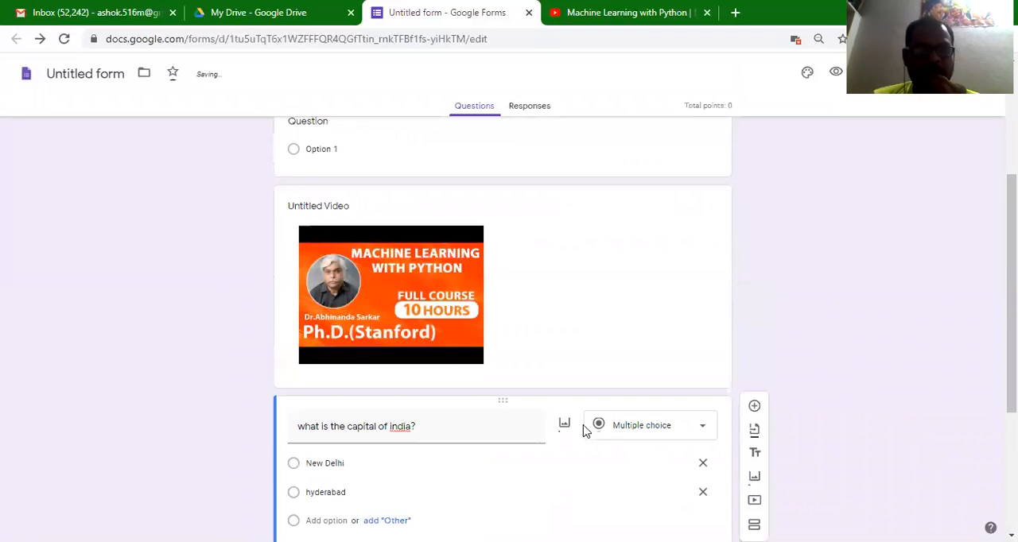
scroll(584, 427, up, 3)
scroll(589, 428, down, 3)
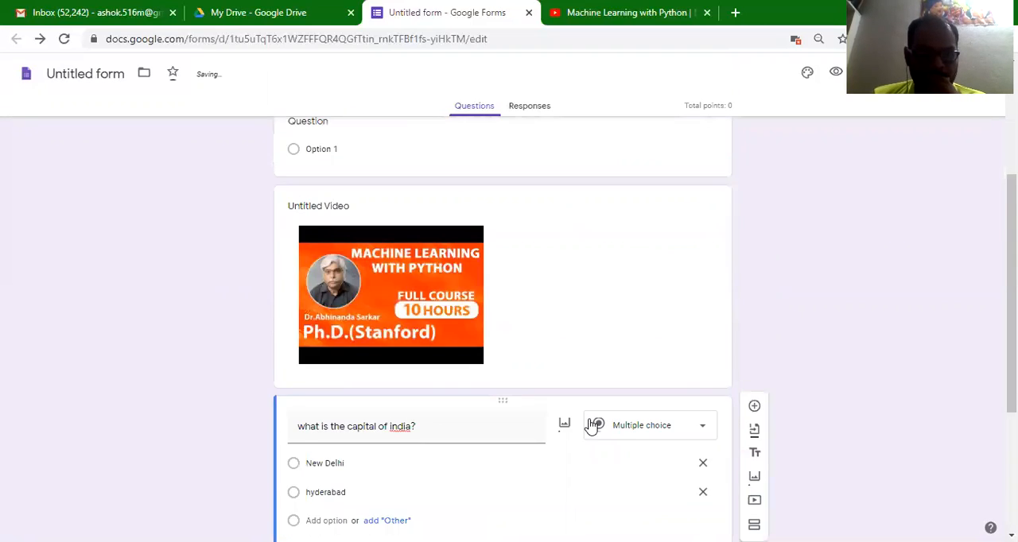
scroll(551, 379, down, 3)
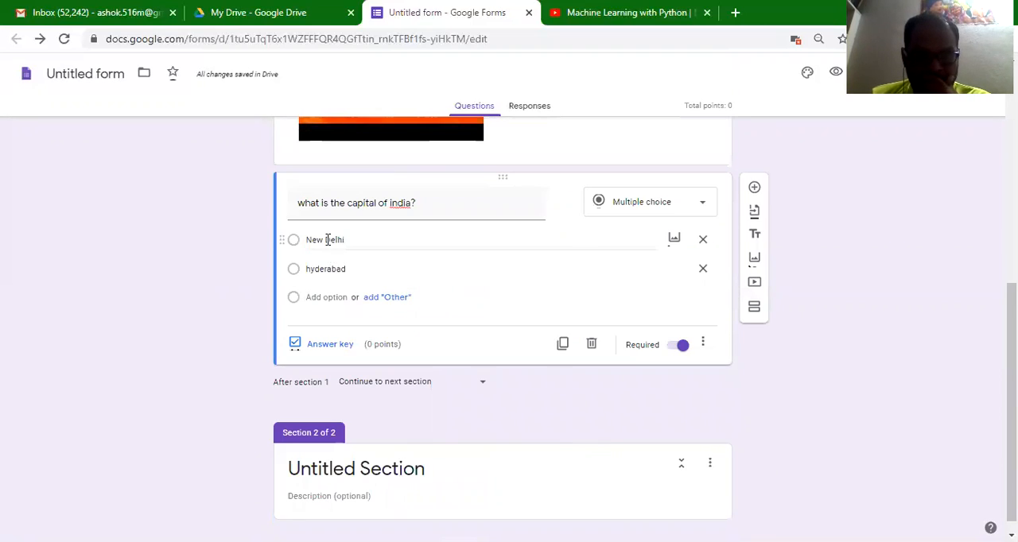
click(295, 244)
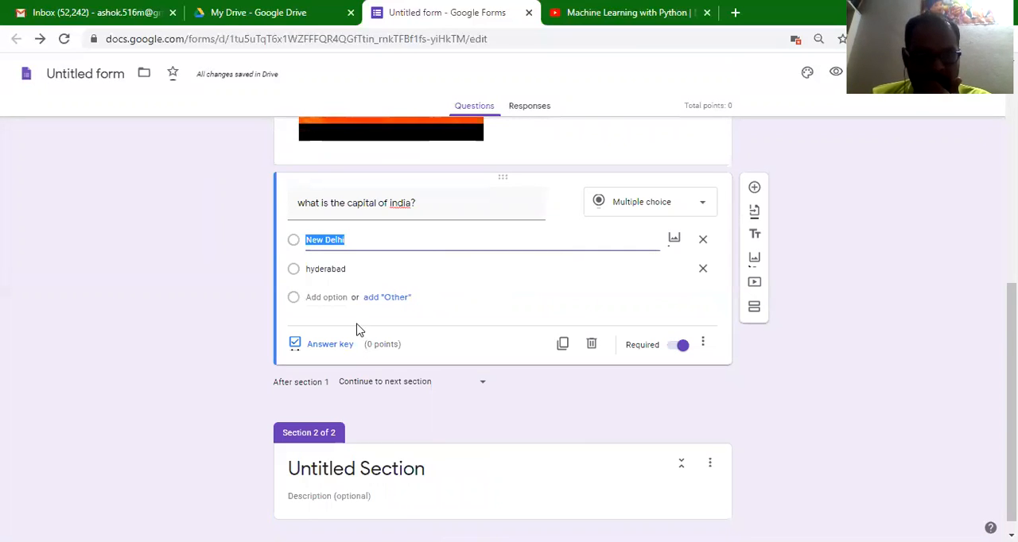
click(334, 346)
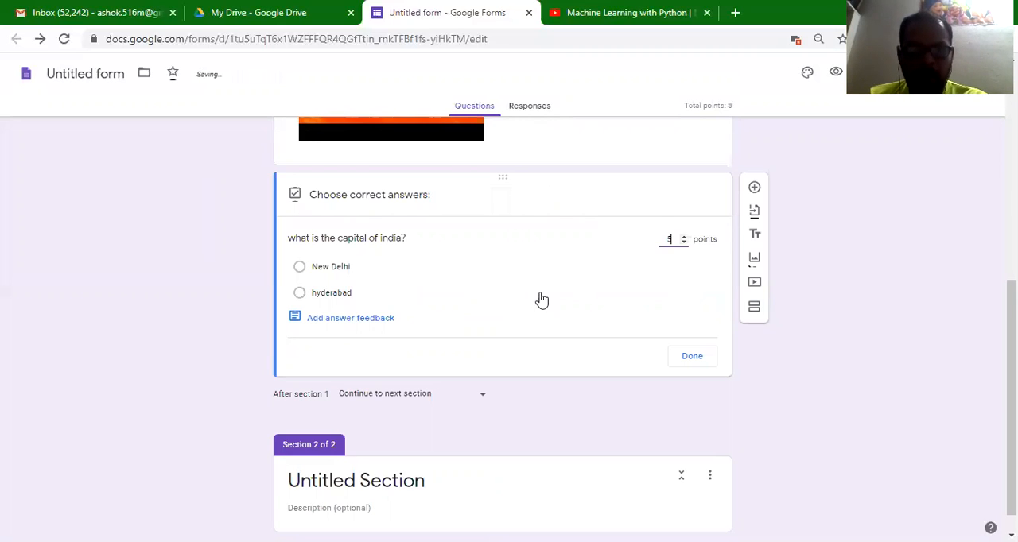
click(474, 270)
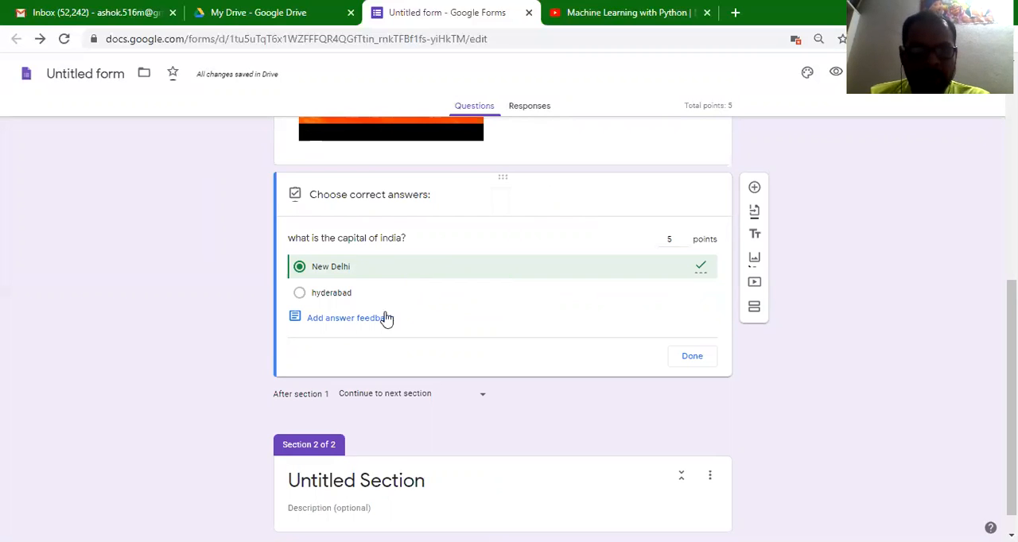
click(692, 357)
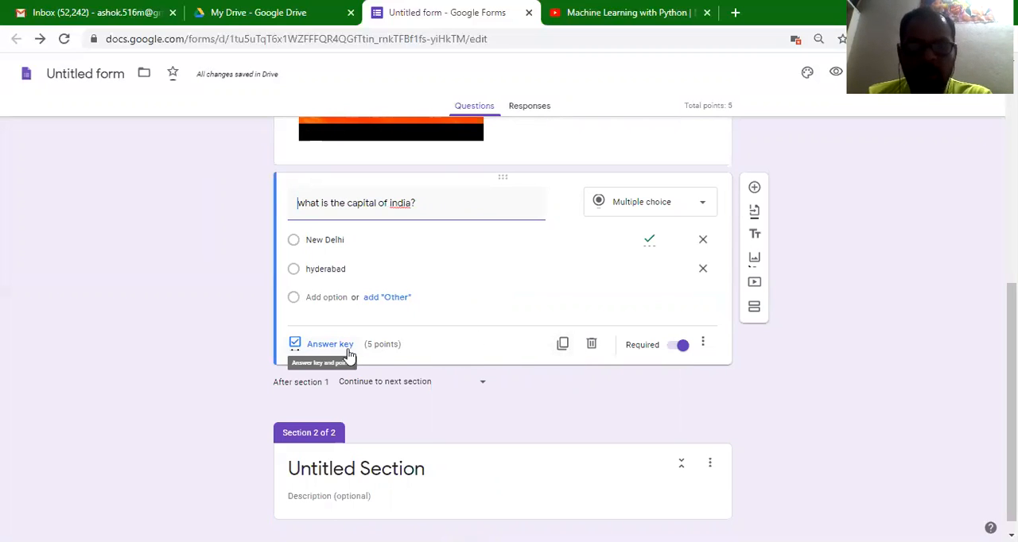
- Check the form's responses and return to its questions
scroll(529, 392, up, 5)
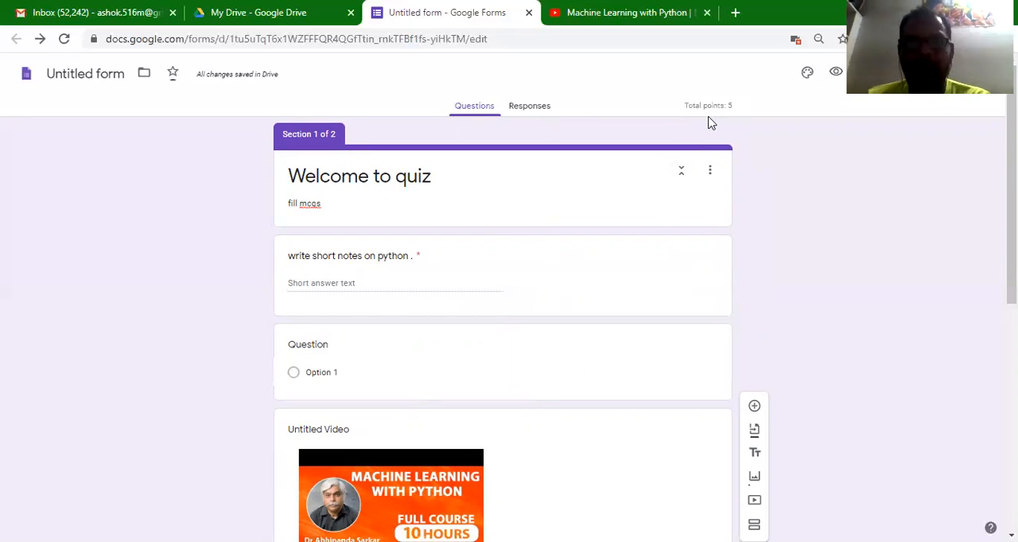
click(528, 111)
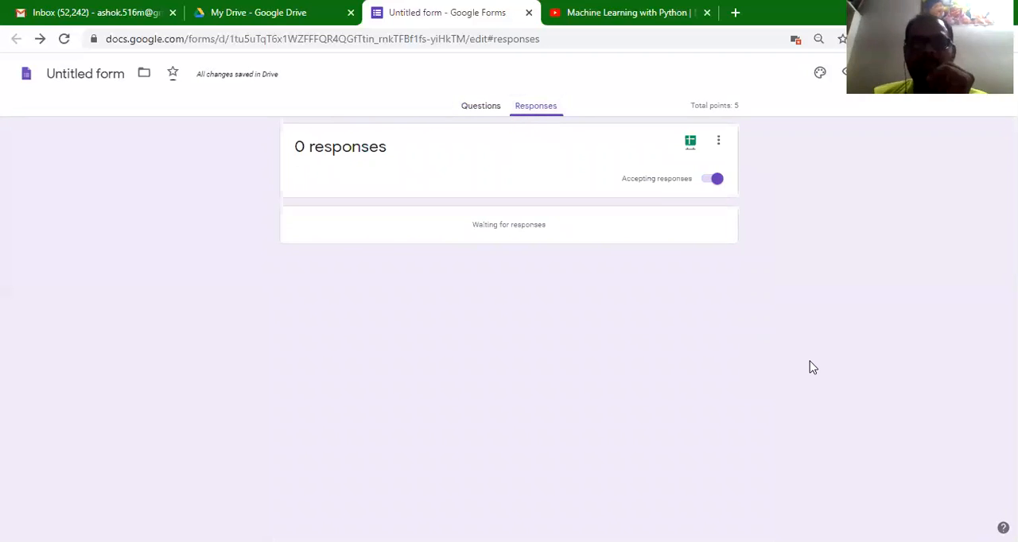
click(481, 111)
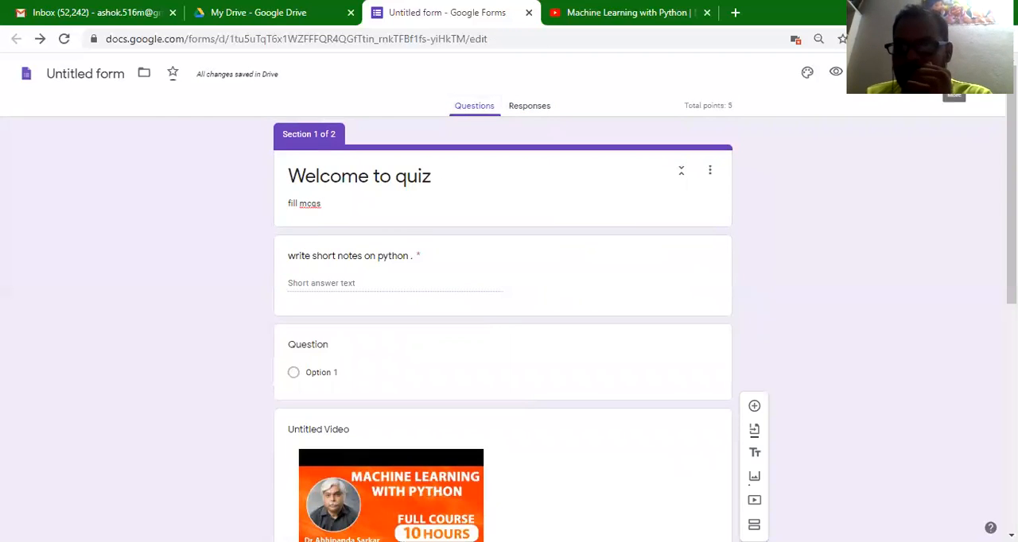
- Enter a custom confirmation message in the form's presentation settings and save the settings
click(864, 72)
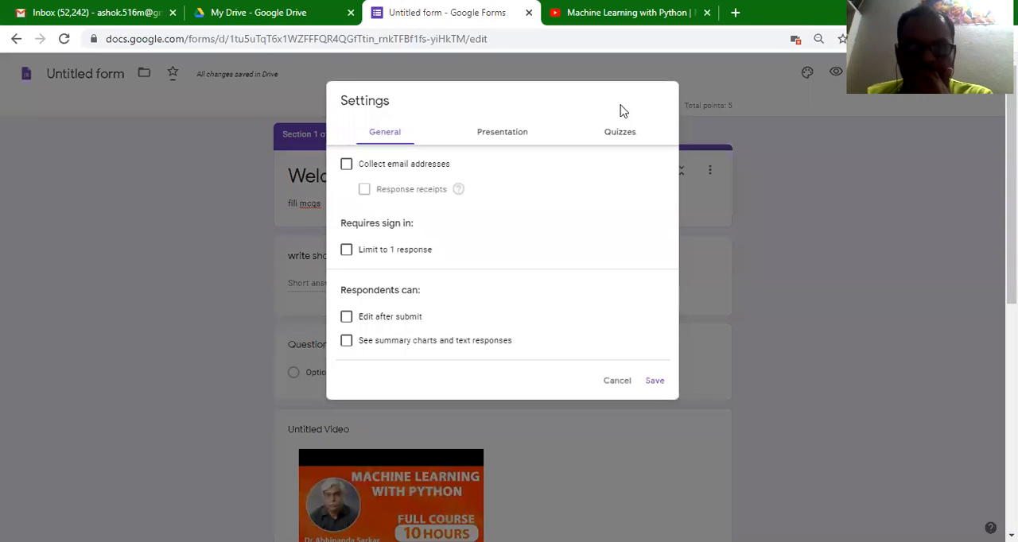
click(498, 137)
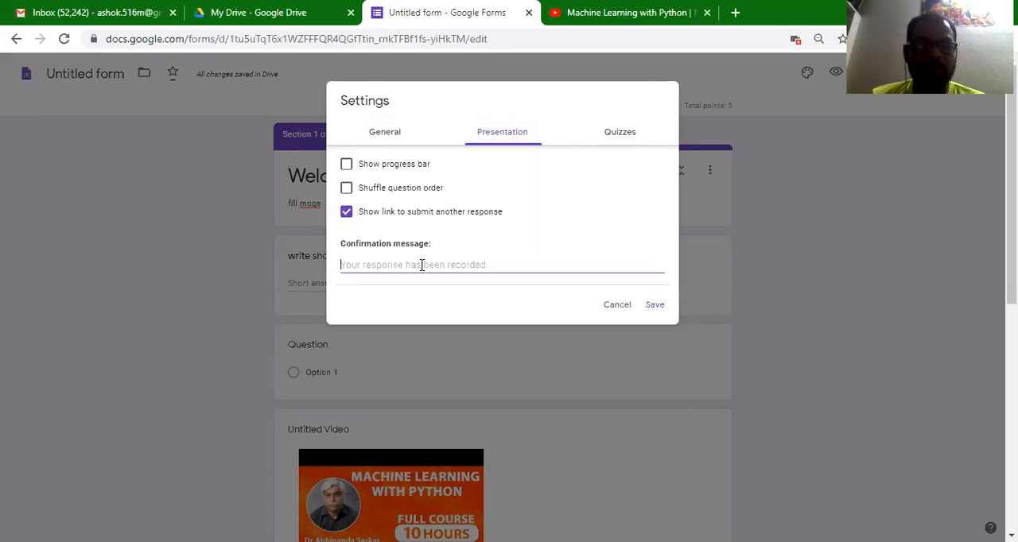
text(Hai)
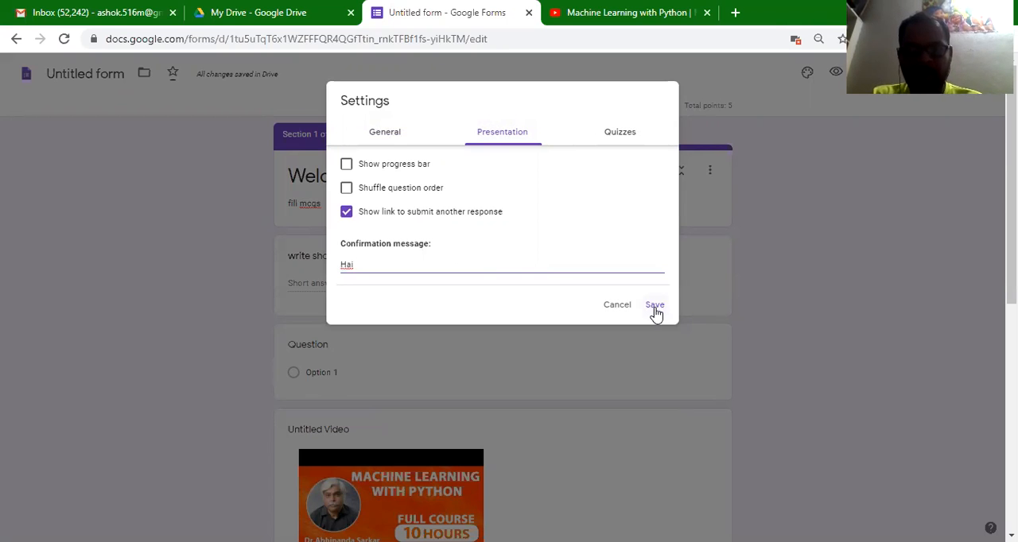
click(654, 307)
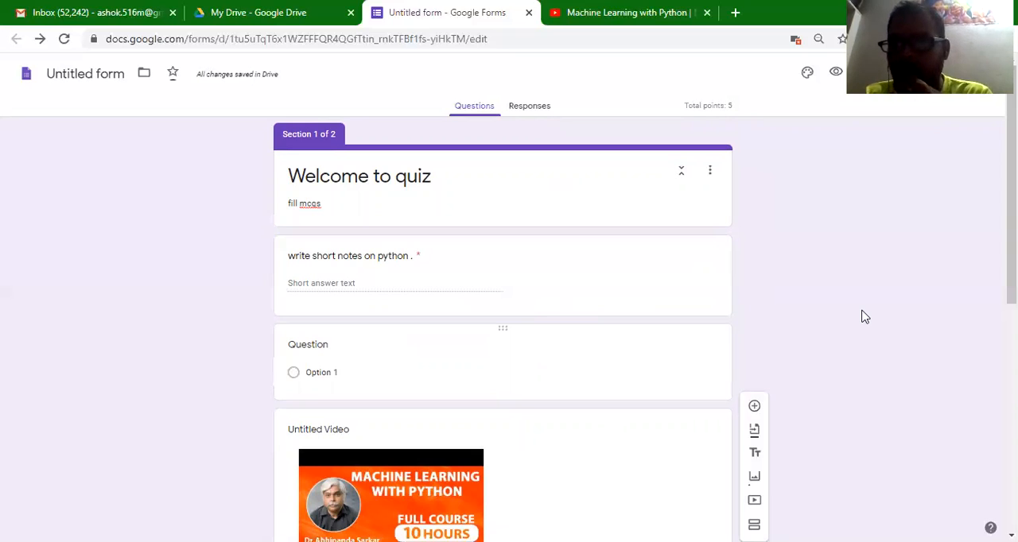
click(954, 72)
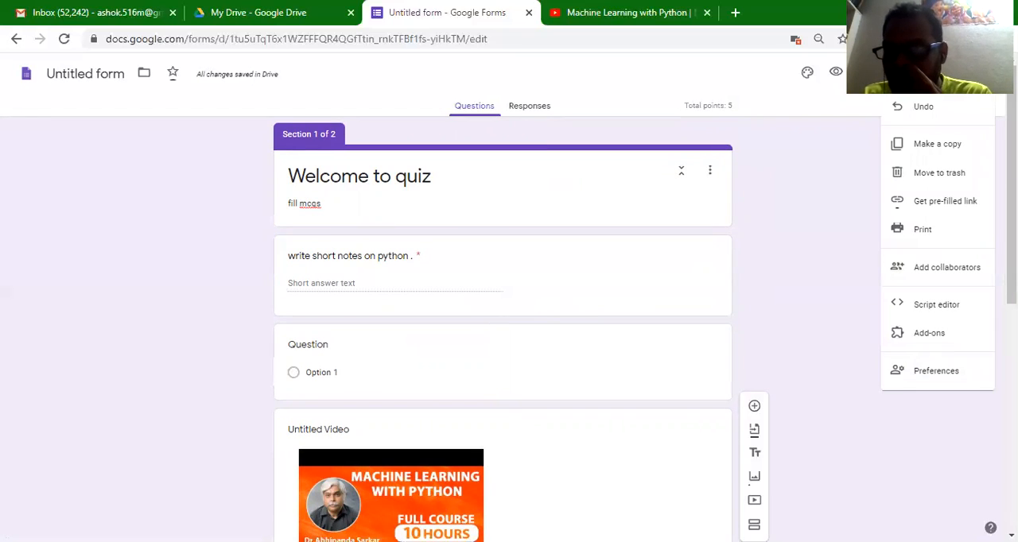
click(911, 72)
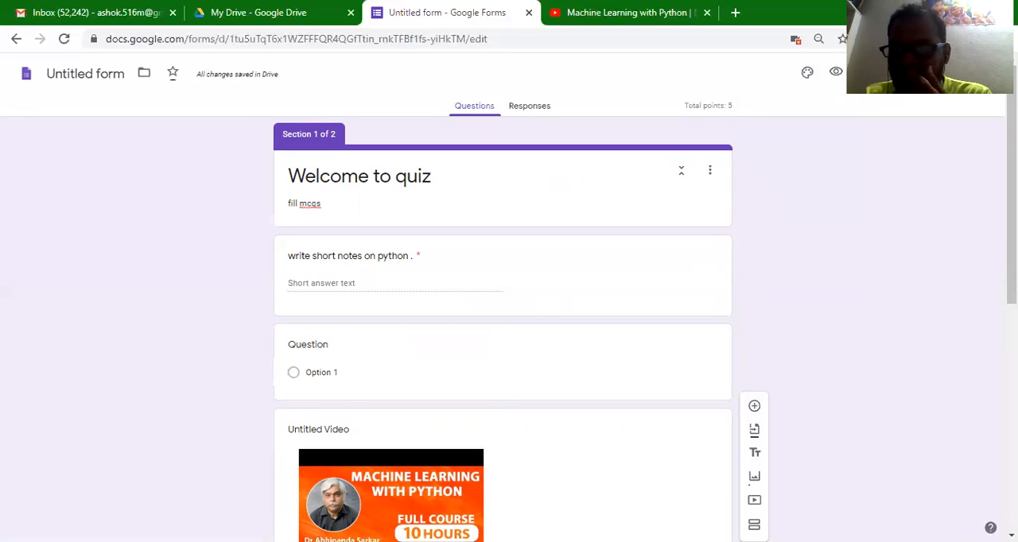
- Shorten the form's sharing URL in the send options and copy the link
click(911, 72)
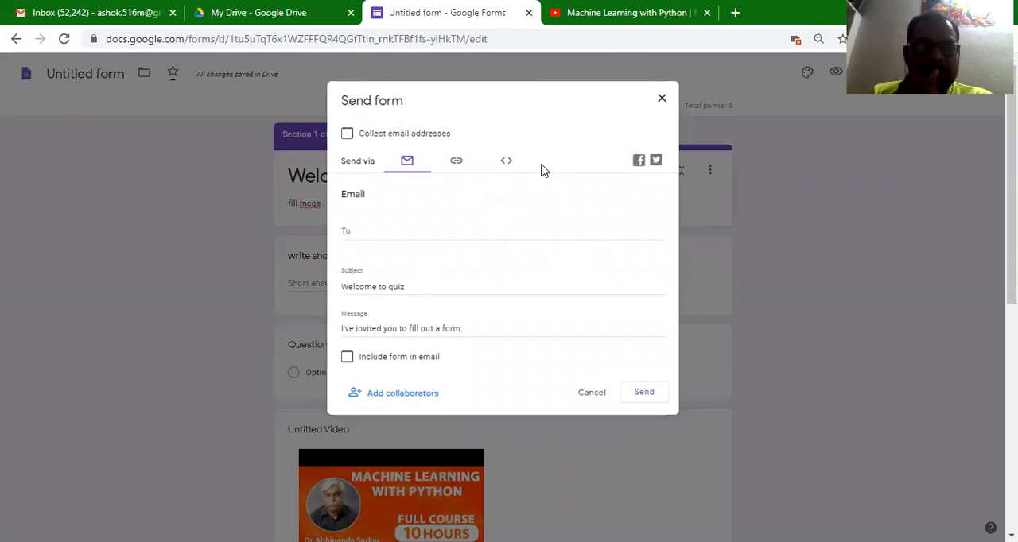
click(384, 237)
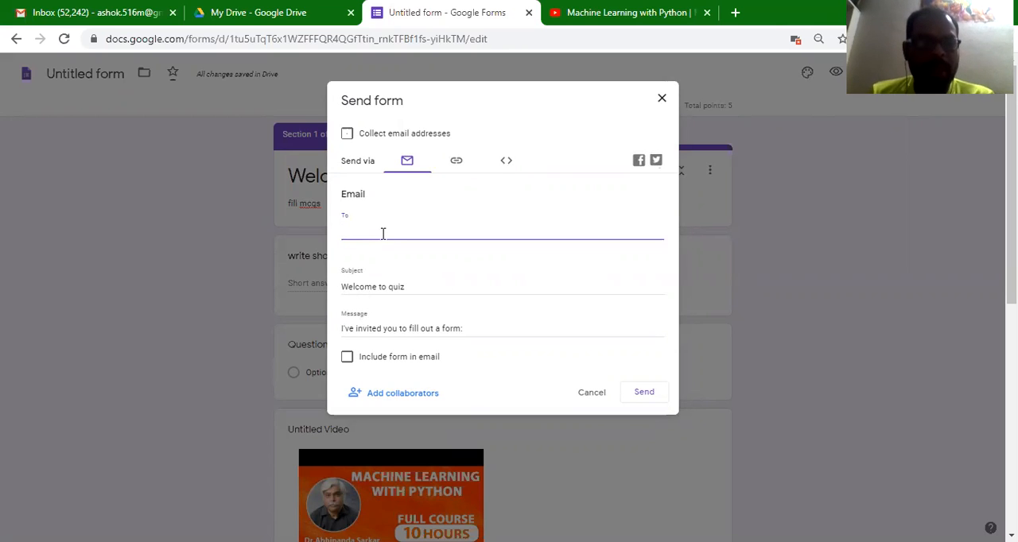
click(458, 166)
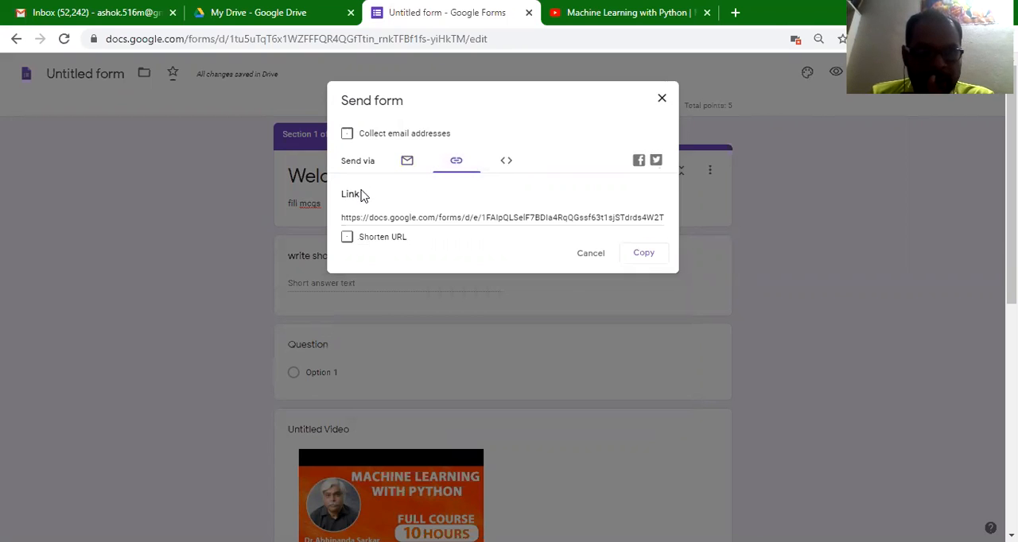
click(351, 239)
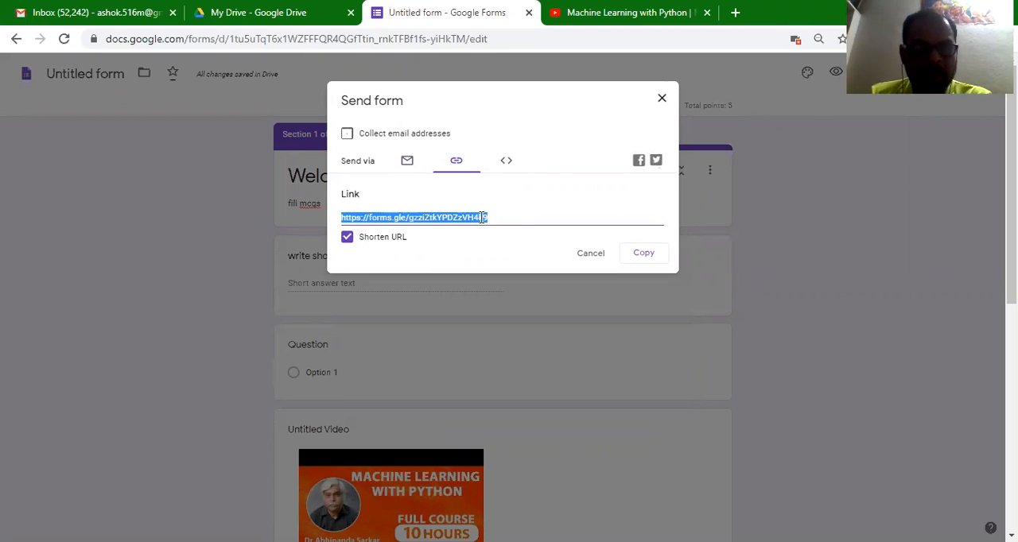
click(663, 260)
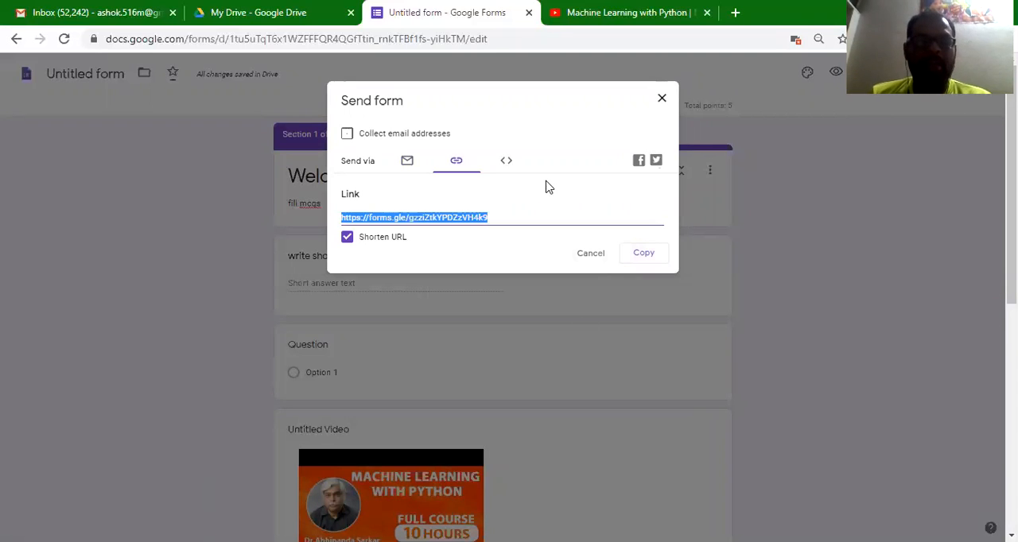
- Review the recipient and message fields for sending the form by email and close the send form dialog without sending
click(408, 161)
click(389, 227)
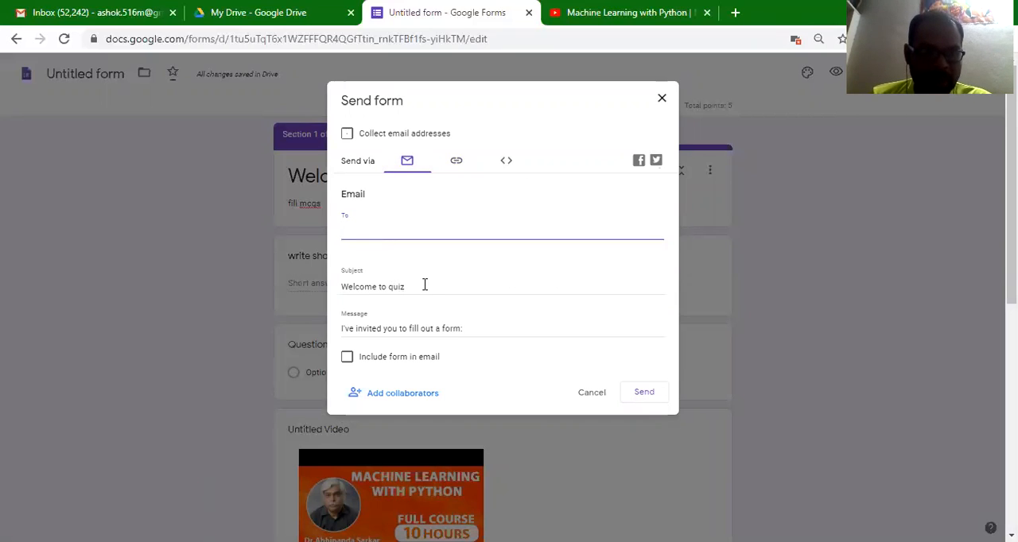
click(470, 331)
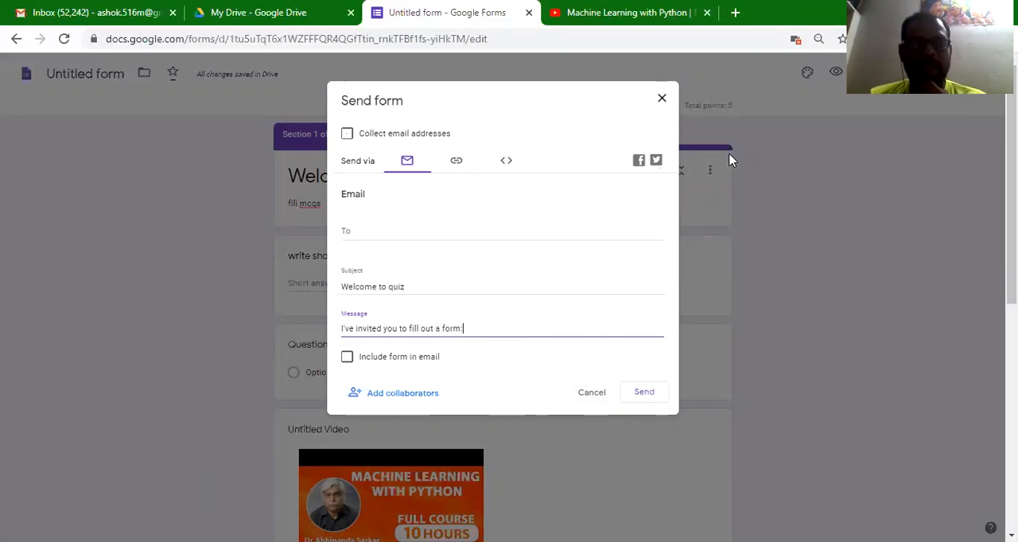
click(661, 101)
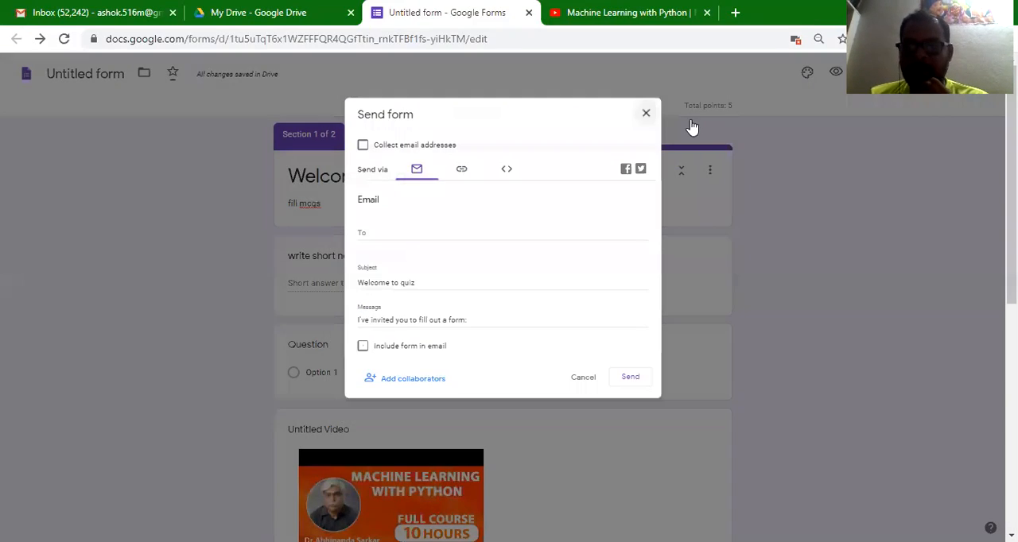